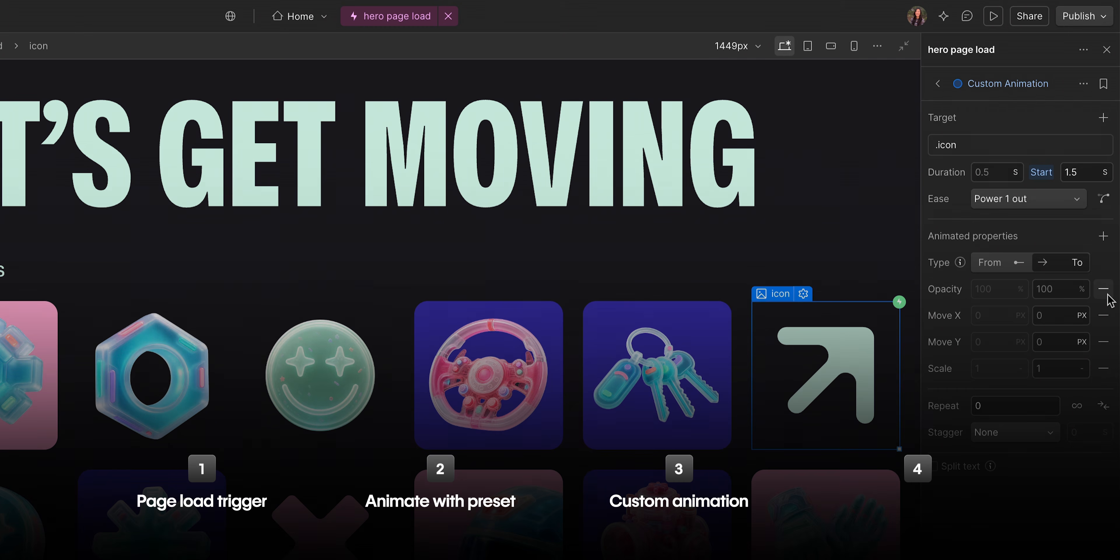
- Preview the finished hero page load animation on the live page and return to the design view
left_click(564, 463)
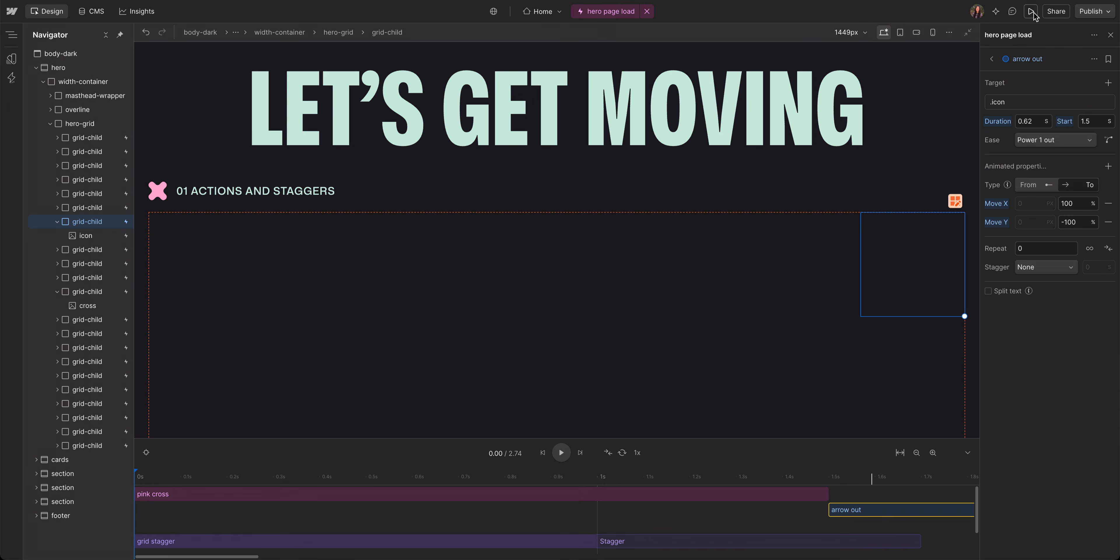
left_click(1031, 11)
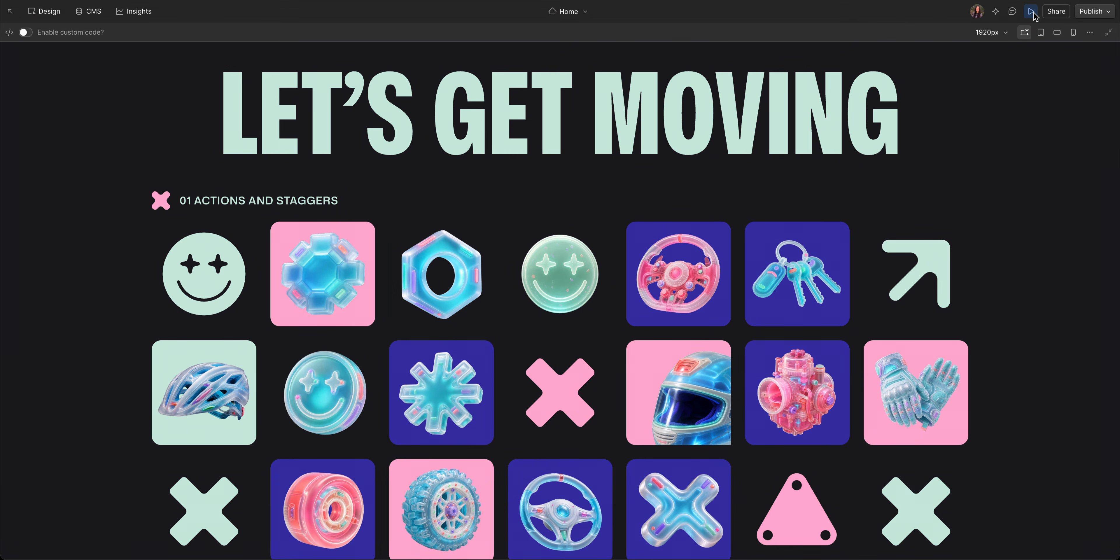
left_click(1032, 12)
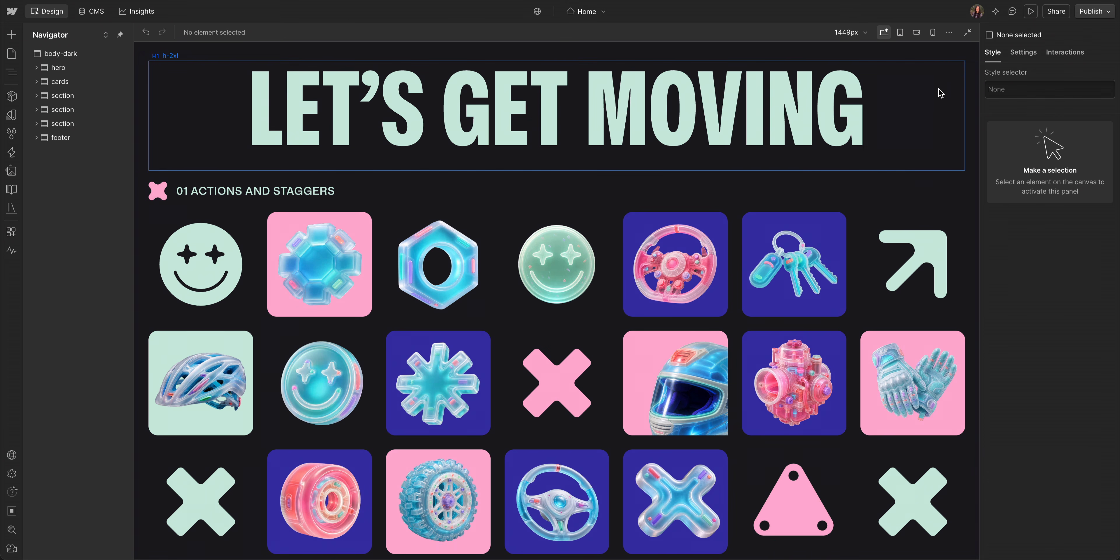
- Create a page load interaction named "hero page load" and inspect its trigger's playback settings
key("h")
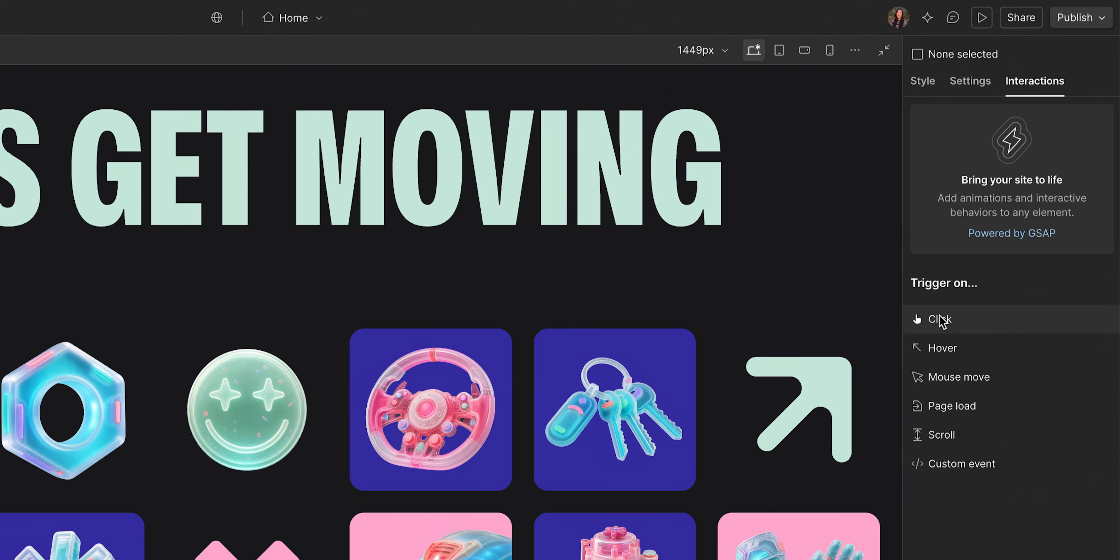
left_click(988, 407)
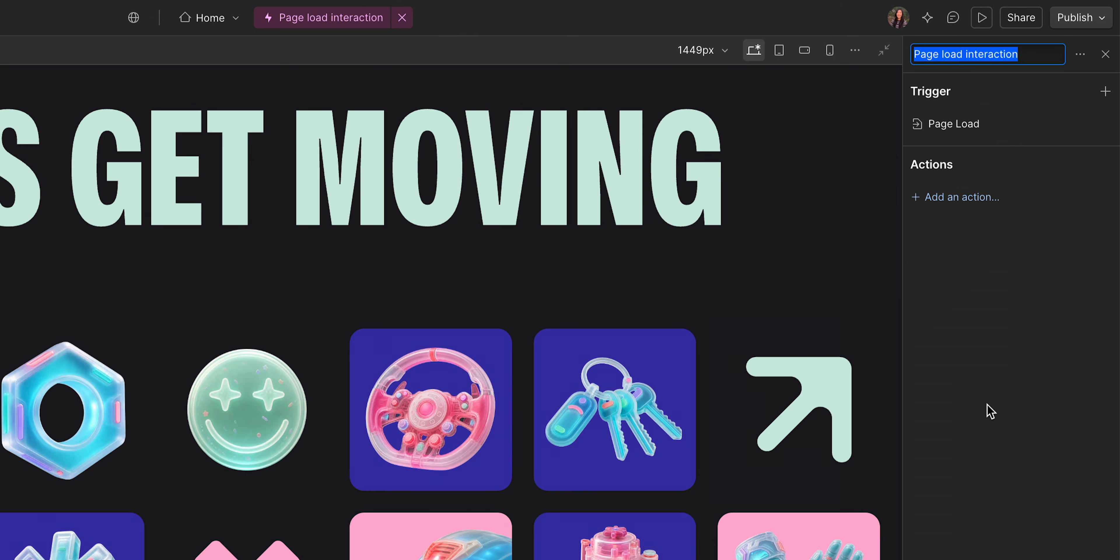
type("hero page load")
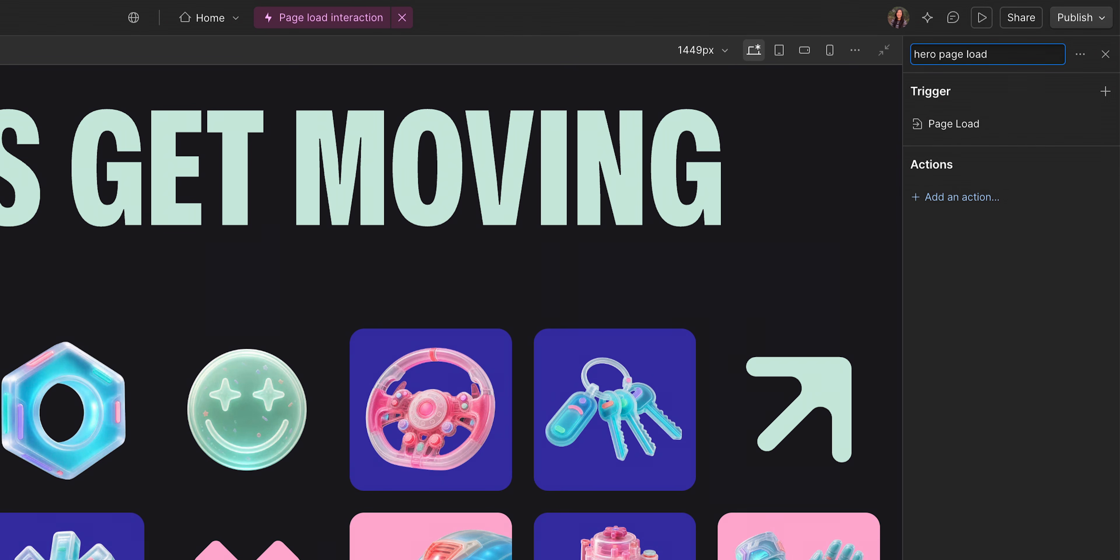
key("Return")
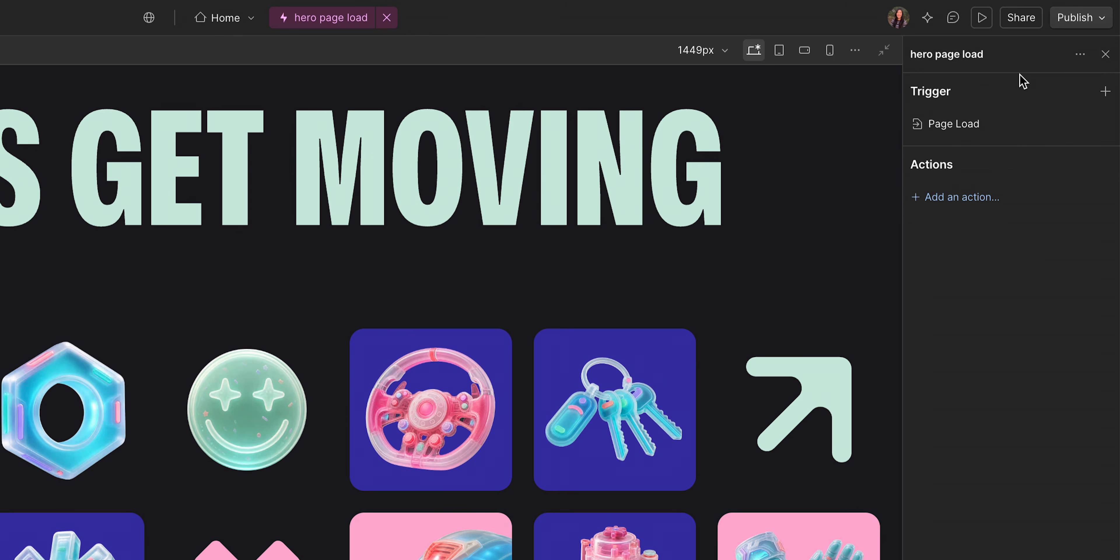
left_click(995, 126)
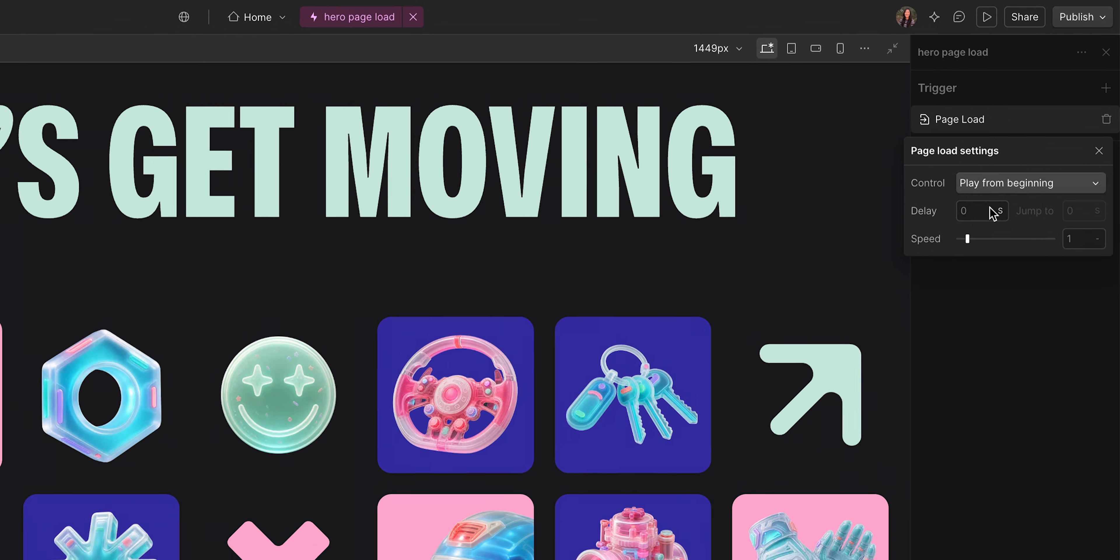
left_click(981, 308)
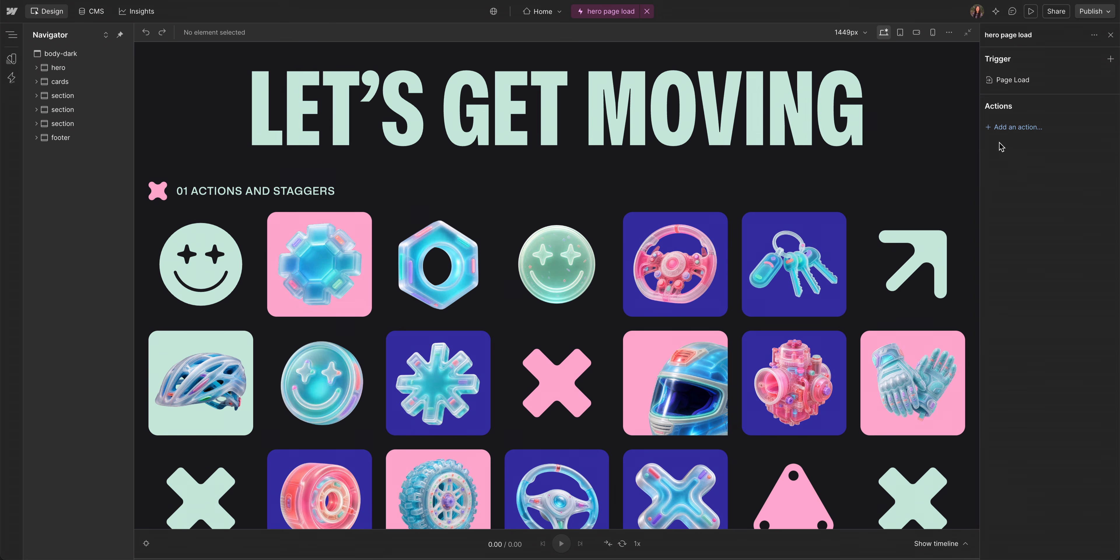
- Add a Scale in preset action to the interaction and rename it "pink cross"
left_click(990, 130)
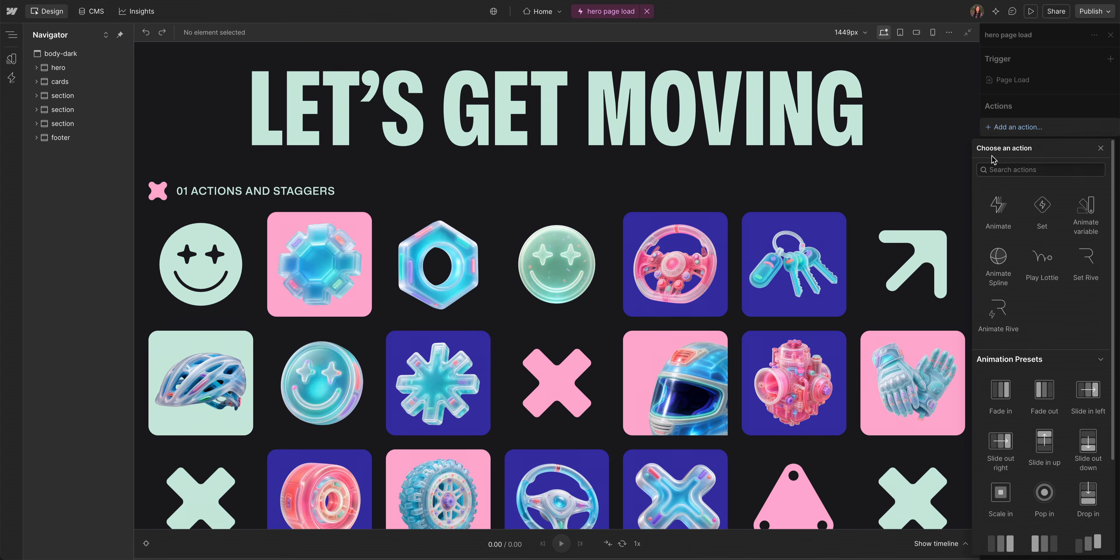
left_click(999, 496)
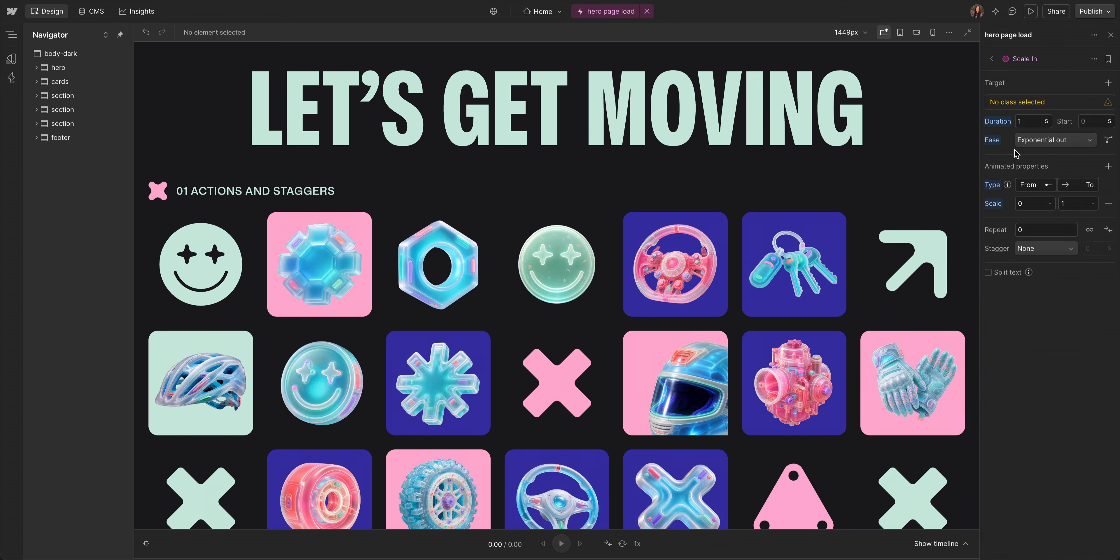
double_click(1039, 59)
type("pink cross")
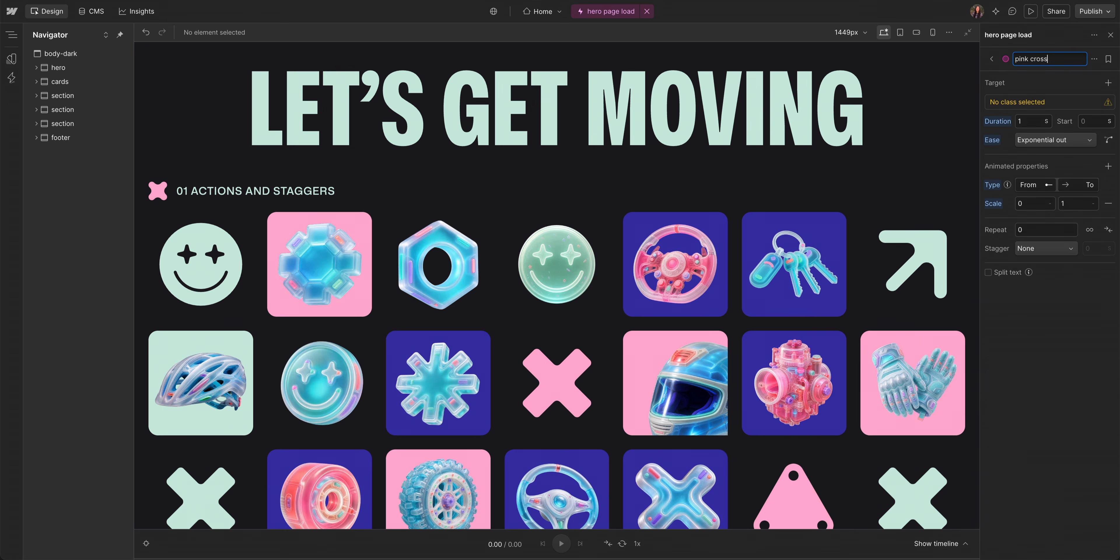
key("Return")
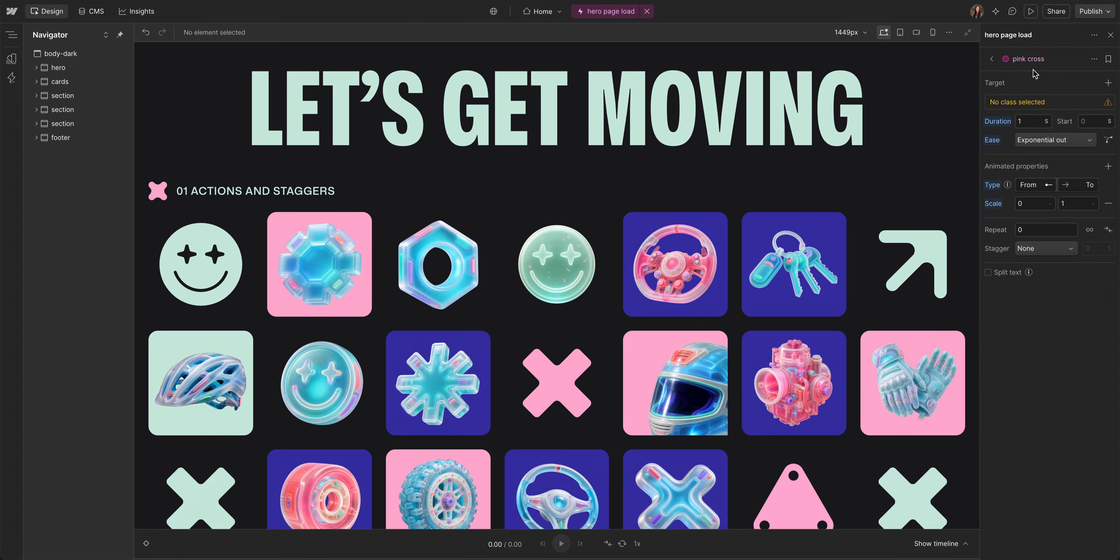
- Target the pink cross image in the hero grid as a single Element and play the animation
left_click(1050, 103)
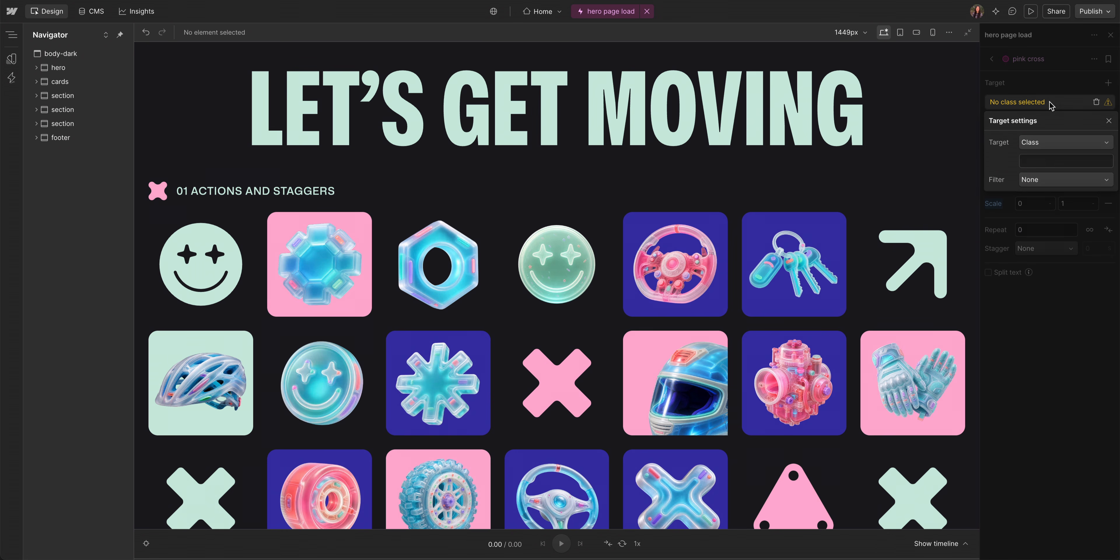
left_click(550, 371)
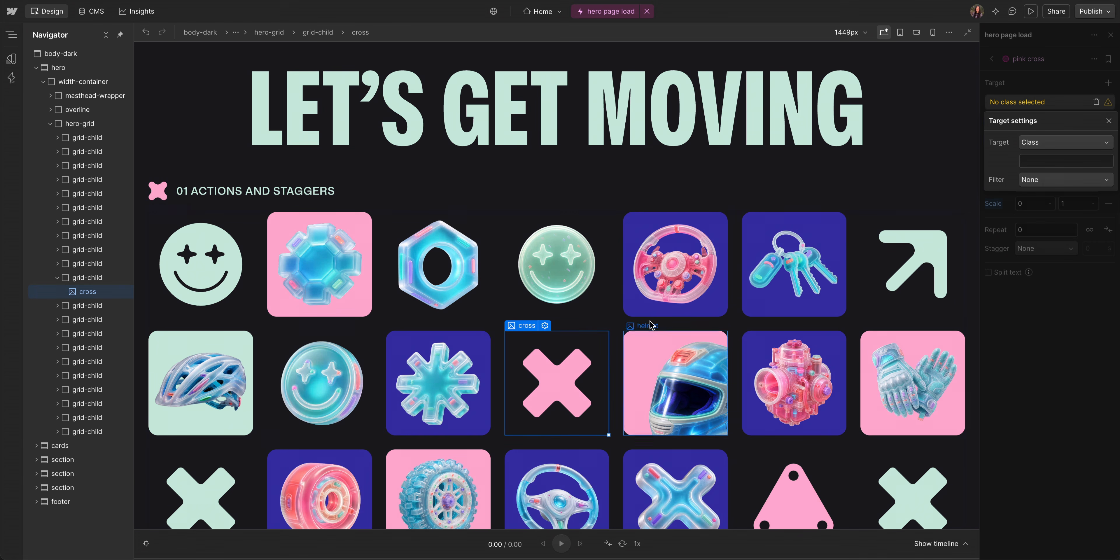
left_click(1046, 147)
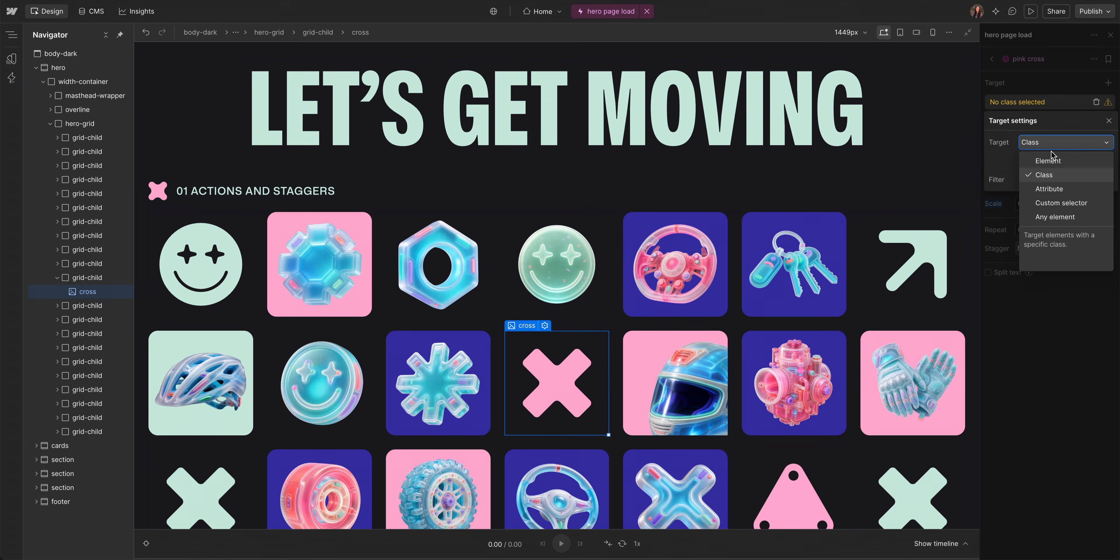
left_click(1065, 160)
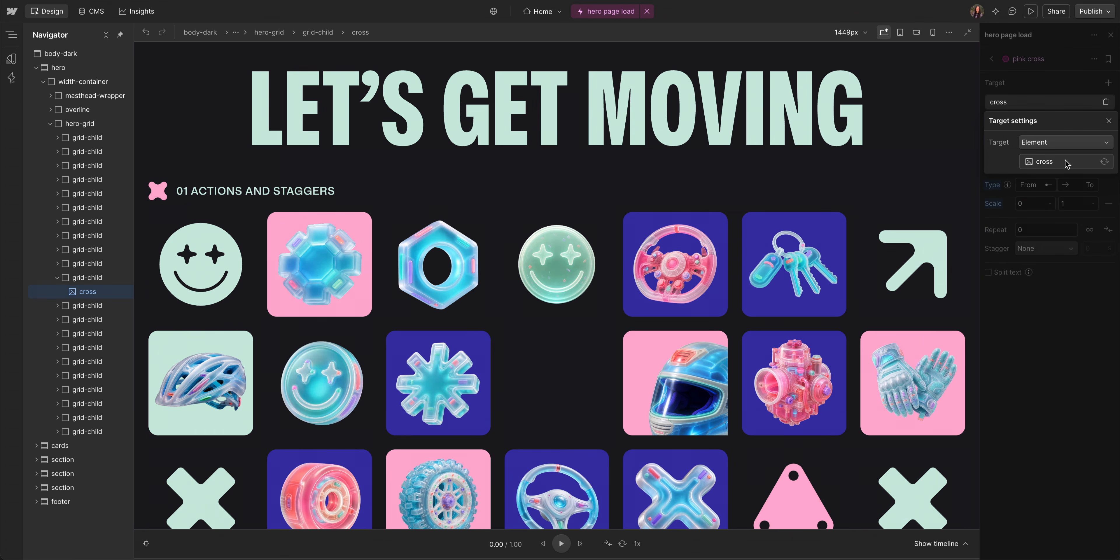
left_click(1019, 199)
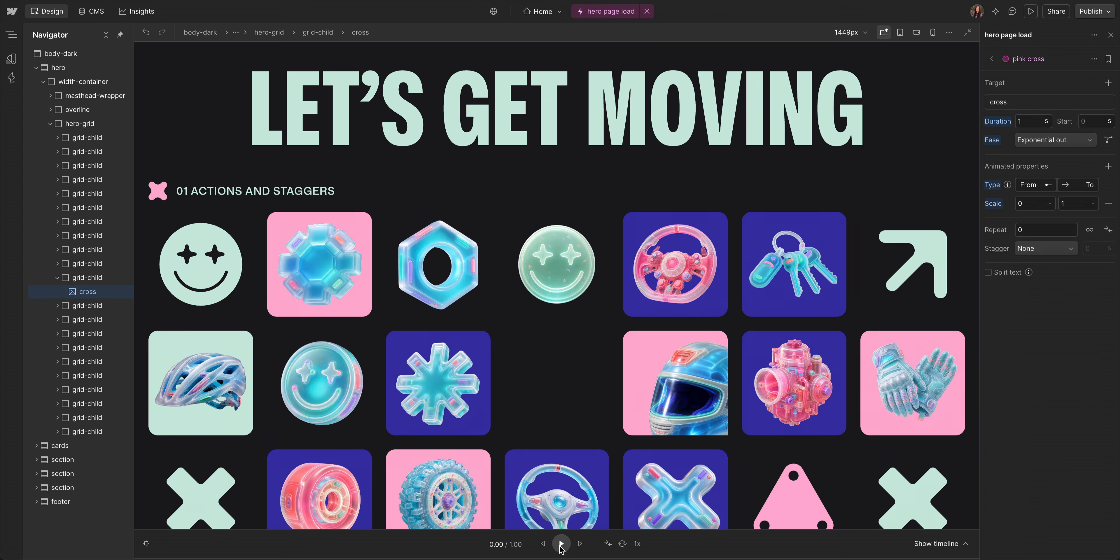
left_click(561, 544)
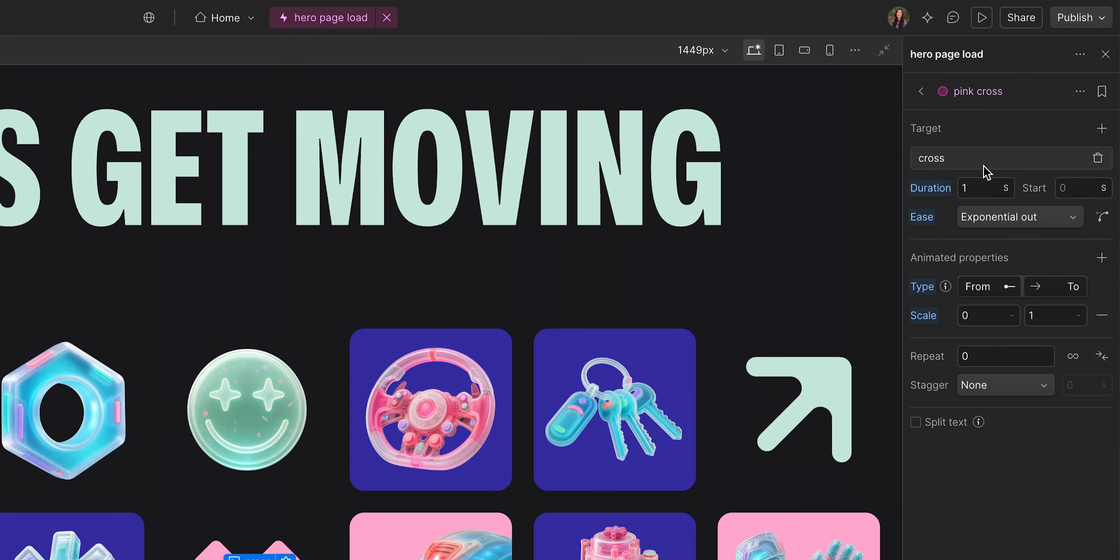
- Switch the action's target type to Class, using the cross class, and play the animation
left_click(984, 167)
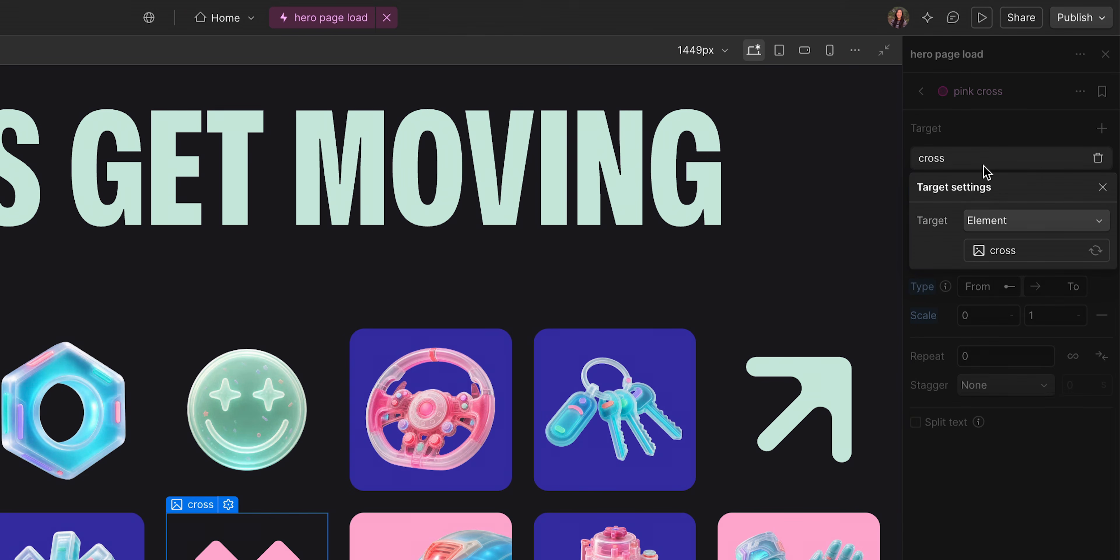
left_click(1013, 222)
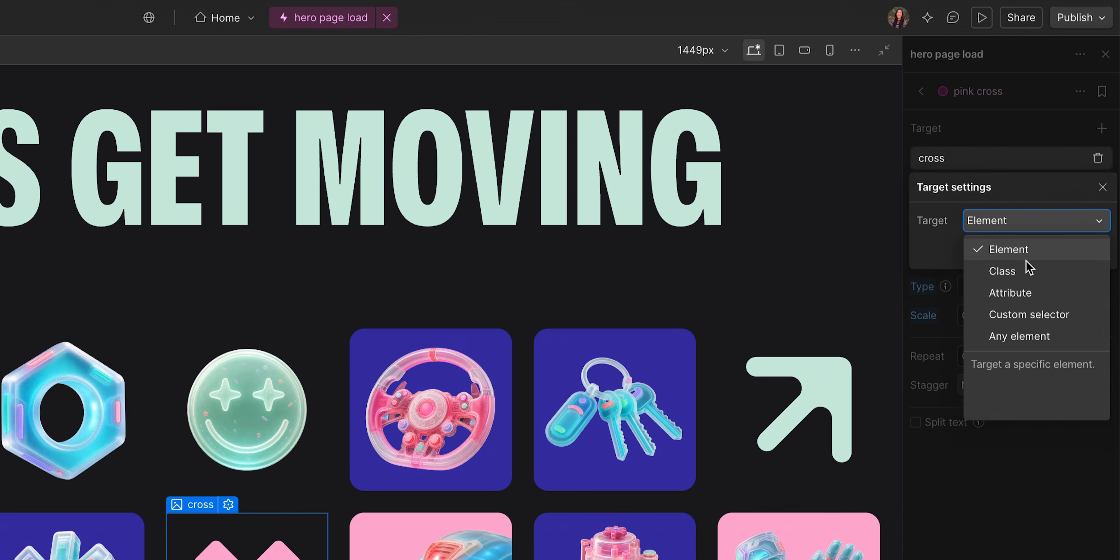
left_click(1027, 272)
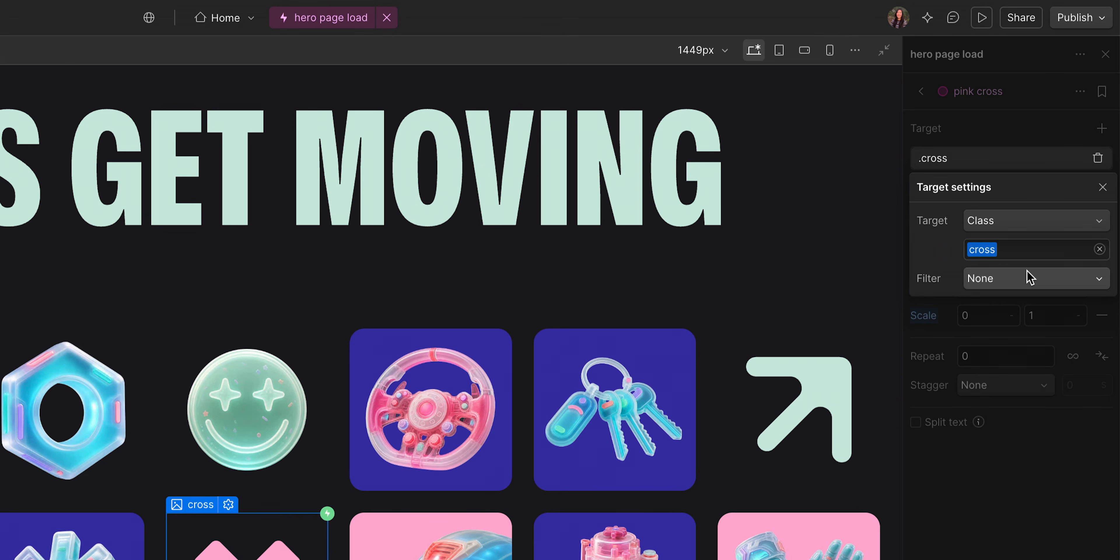
left_click(561, 543)
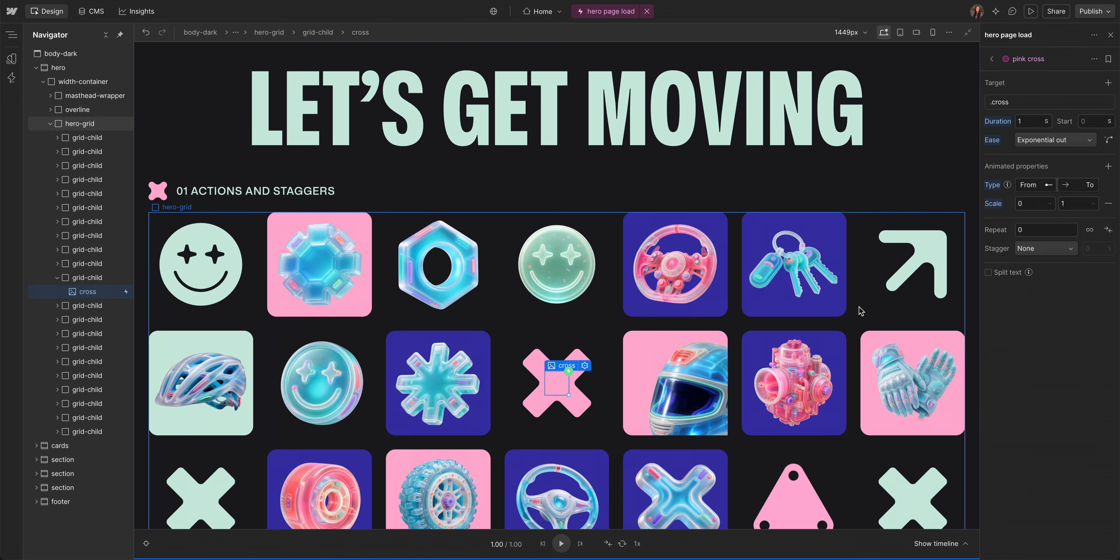
- Filter the cross class target to elements Within the hero-grid class and play the animation
left_click(1029, 109)
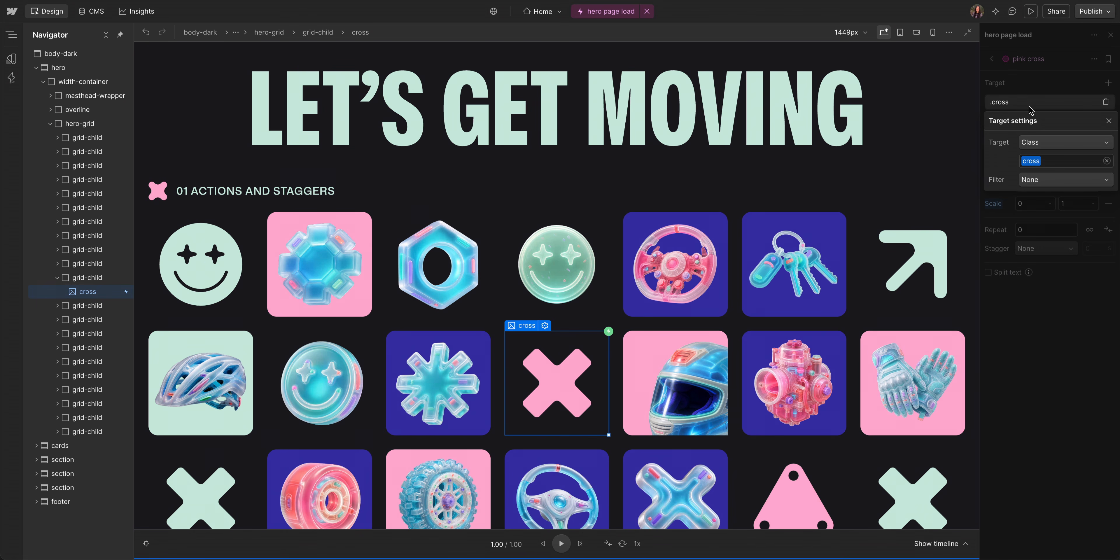
left_click(1046, 180)
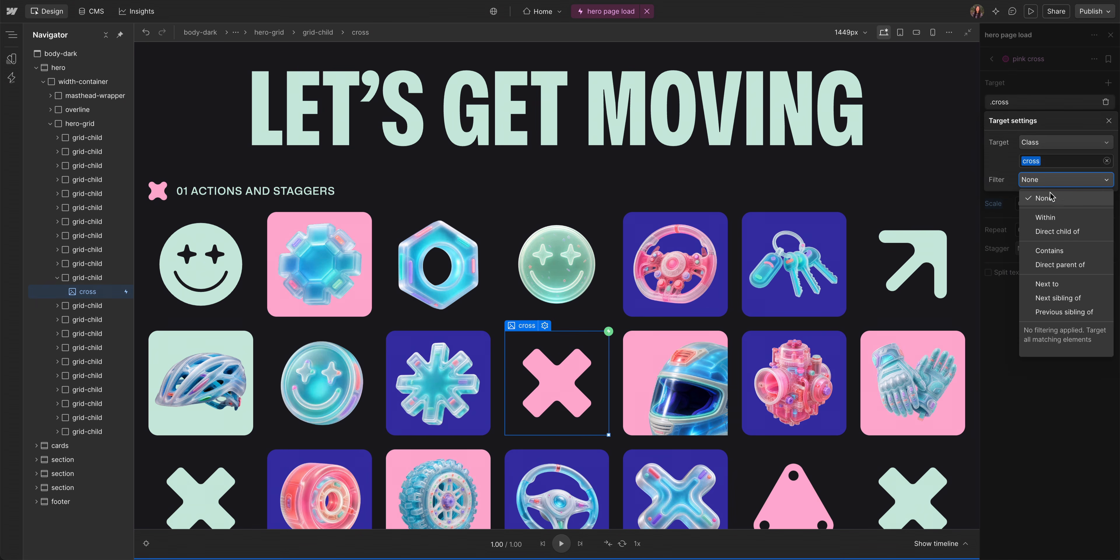
left_click(1046, 217)
left_click(1049, 217)
type("hero-grid")
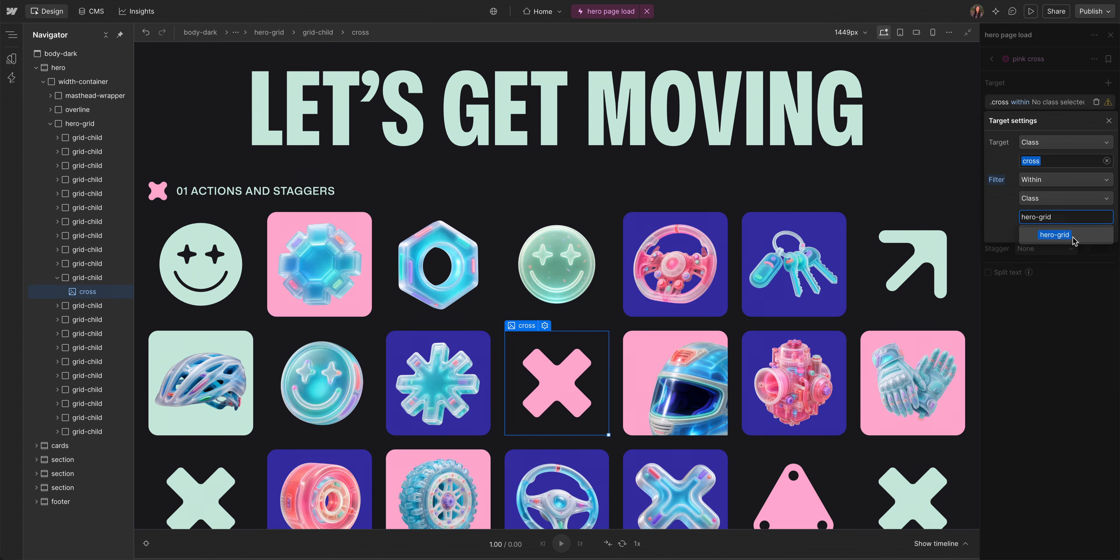
left_click(1073, 238)
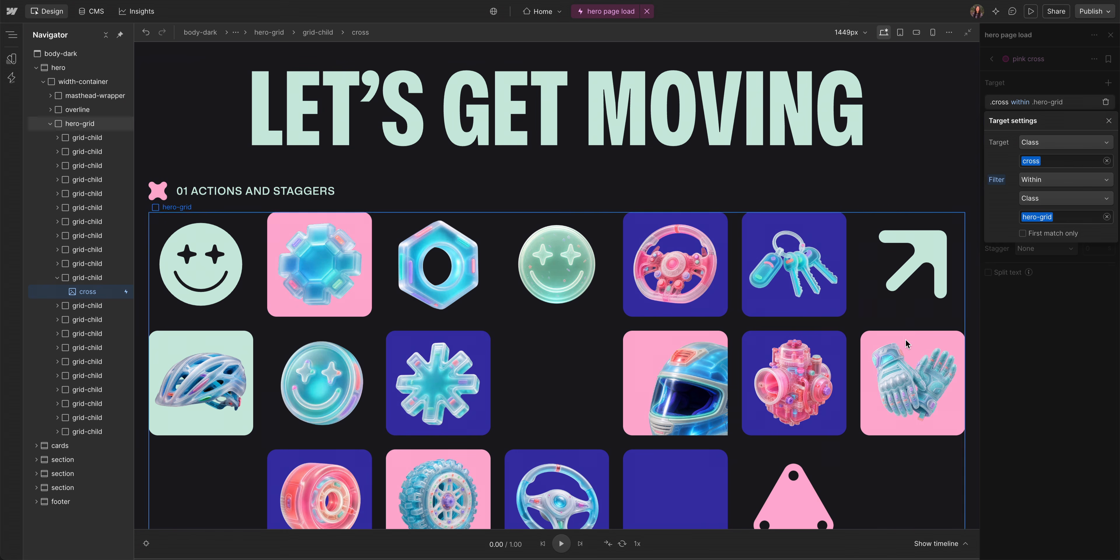
left_click(561, 543)
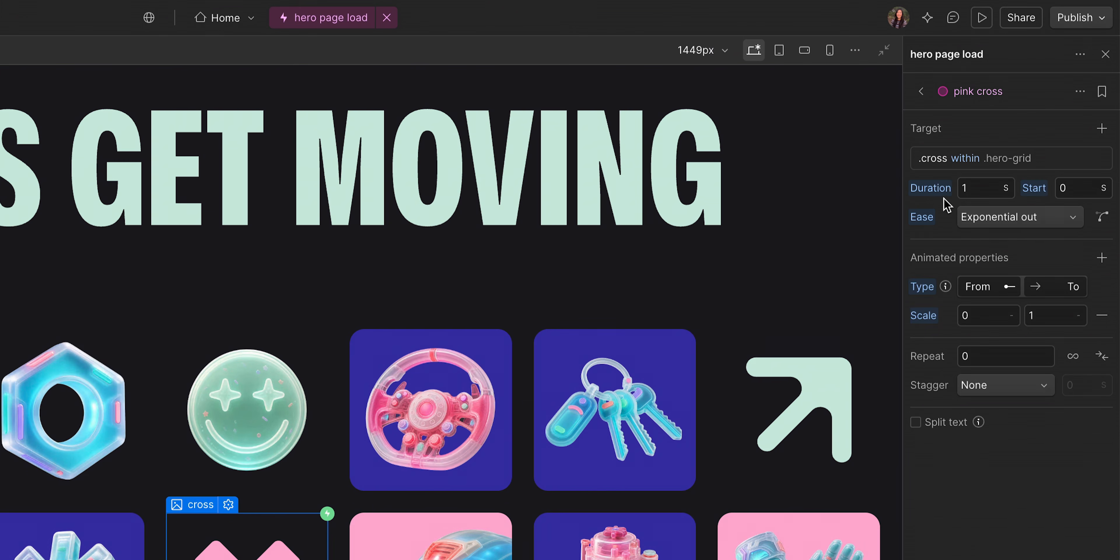
- Replace the target class with the grid-child and blue combo class and play the animation
left_click(1025, 107)
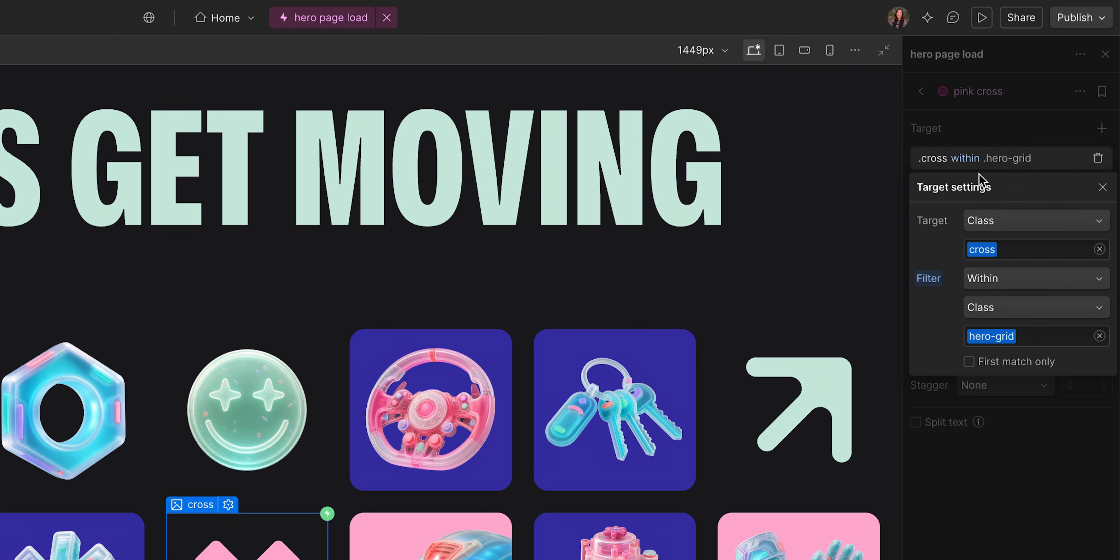
left_click(1031, 251)
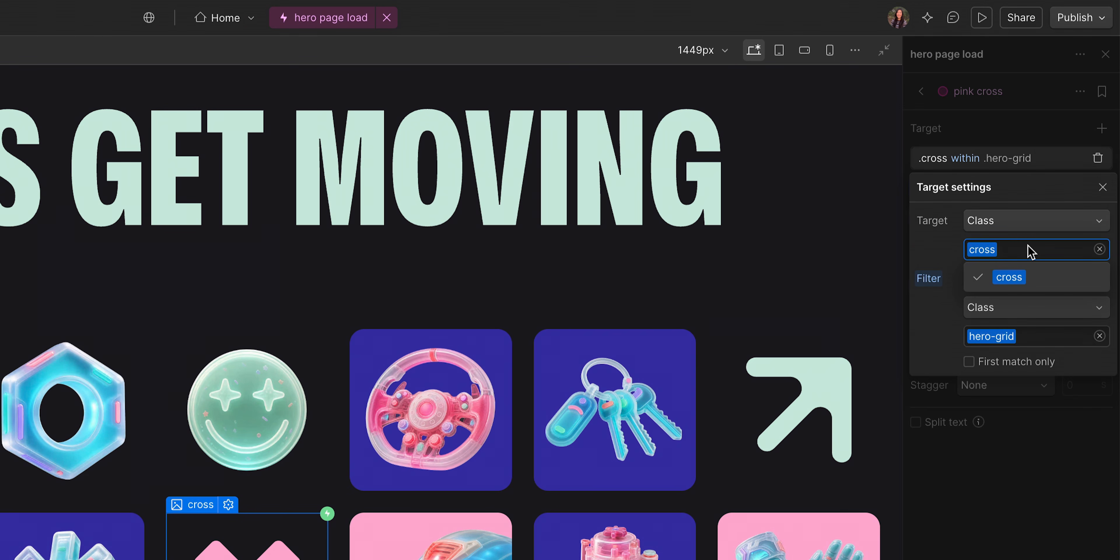
key("BackSpace")
type("grid")
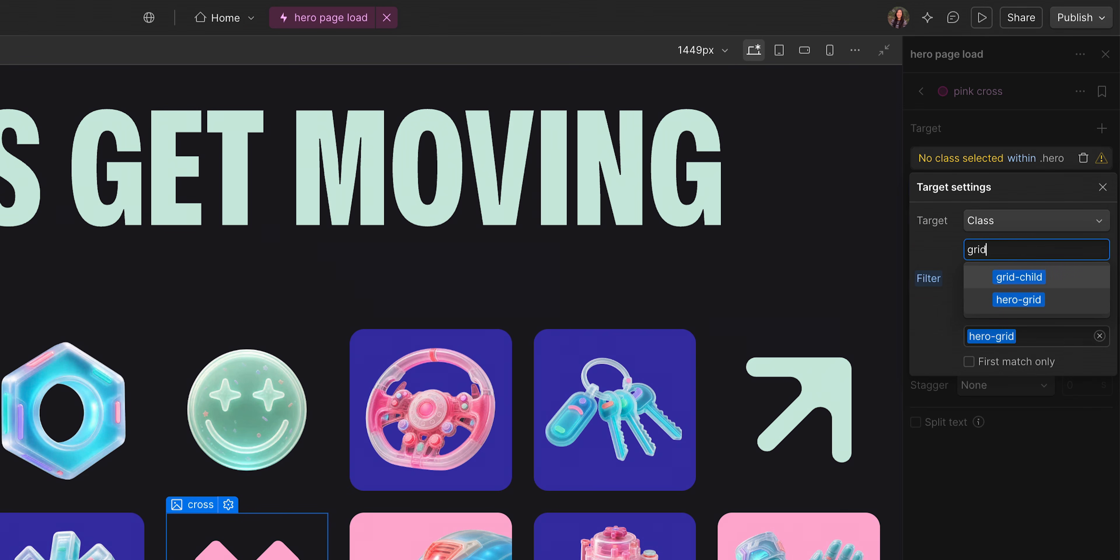
left_click(1052, 283)
type("blue")
key("Return")
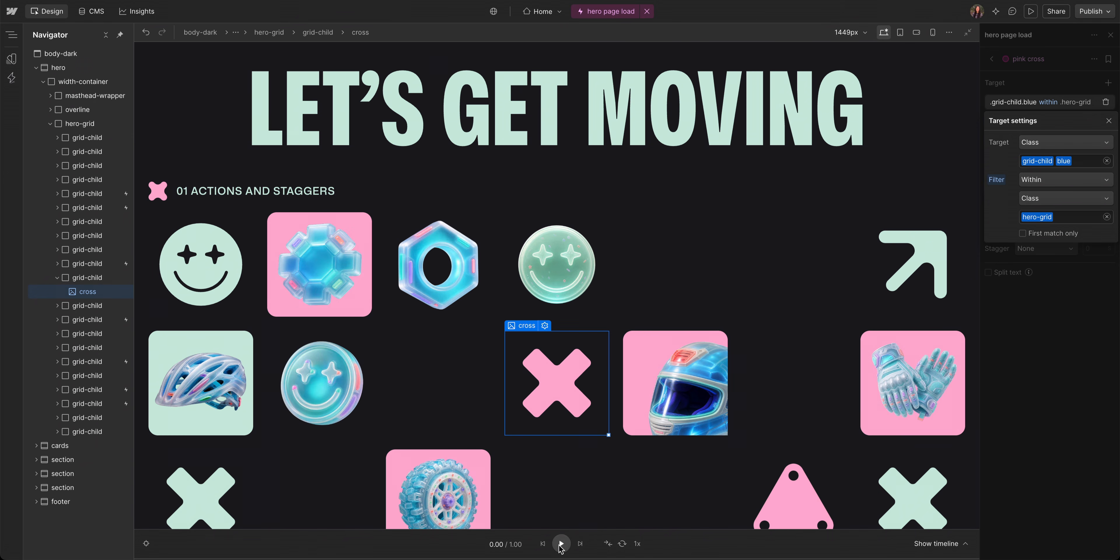
left_click(561, 544)
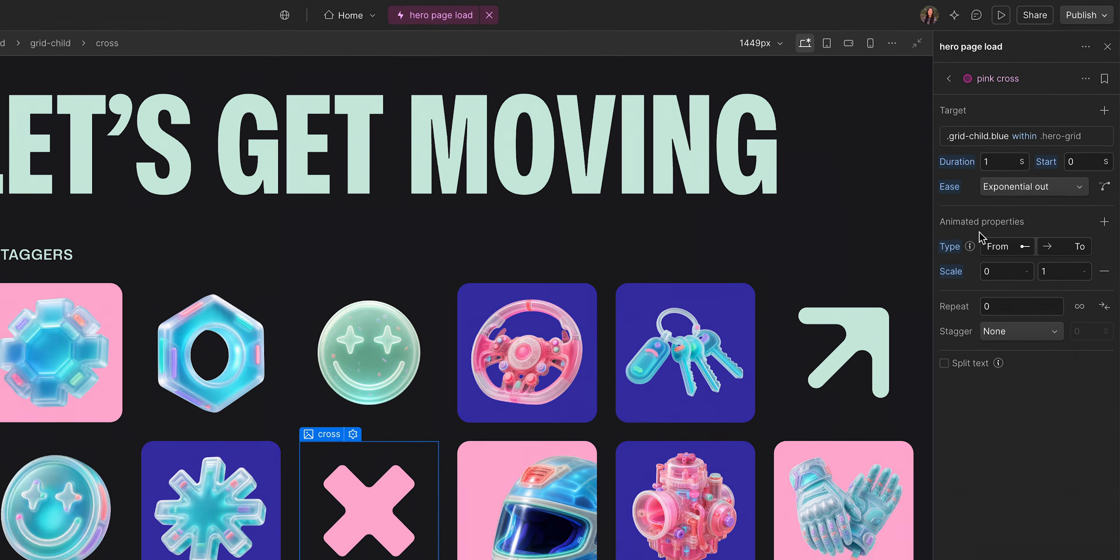
- Change the grid-child blue target's filter to Contains the cross class and play the animation
left_click(1040, 136)
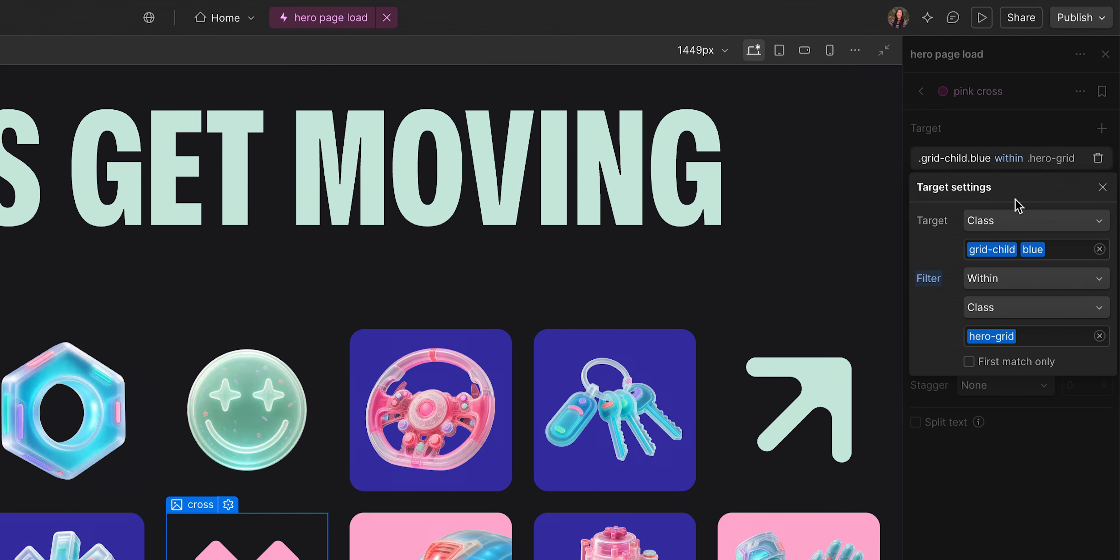
left_click(1005, 279)
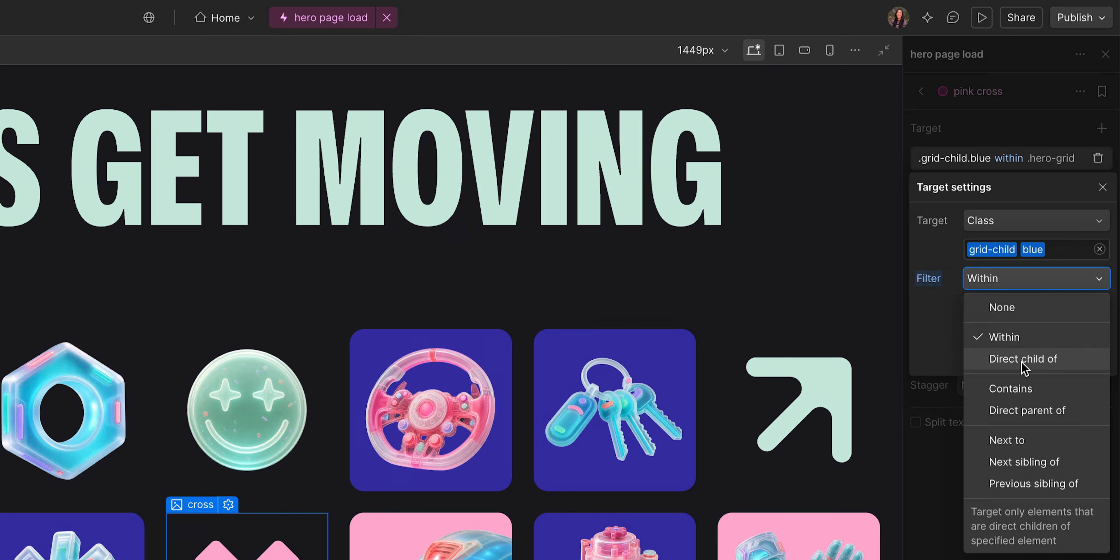
left_click(1018, 389)
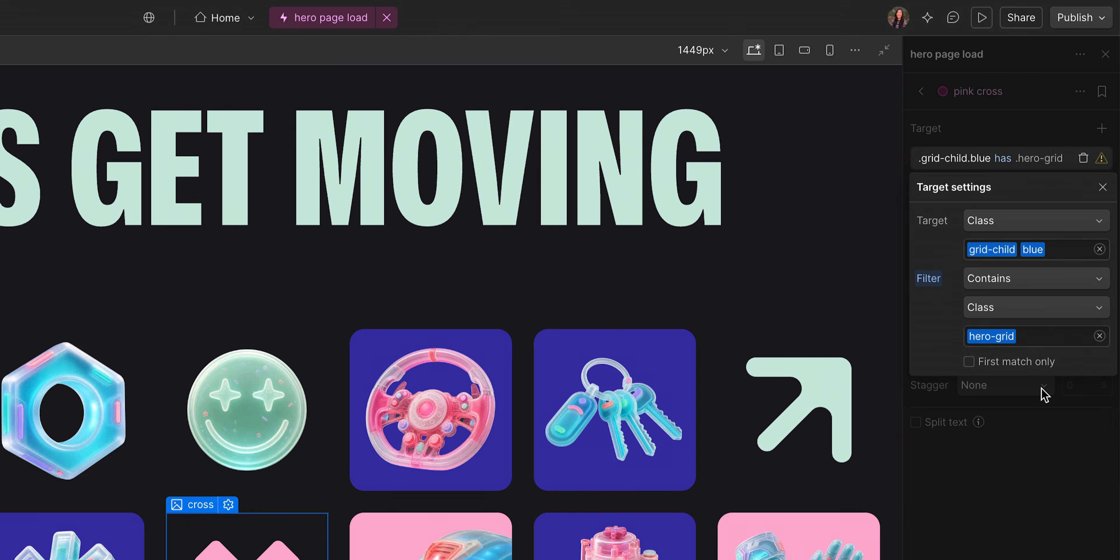
left_click(1036, 339)
key("BackSpace")
type("cross")
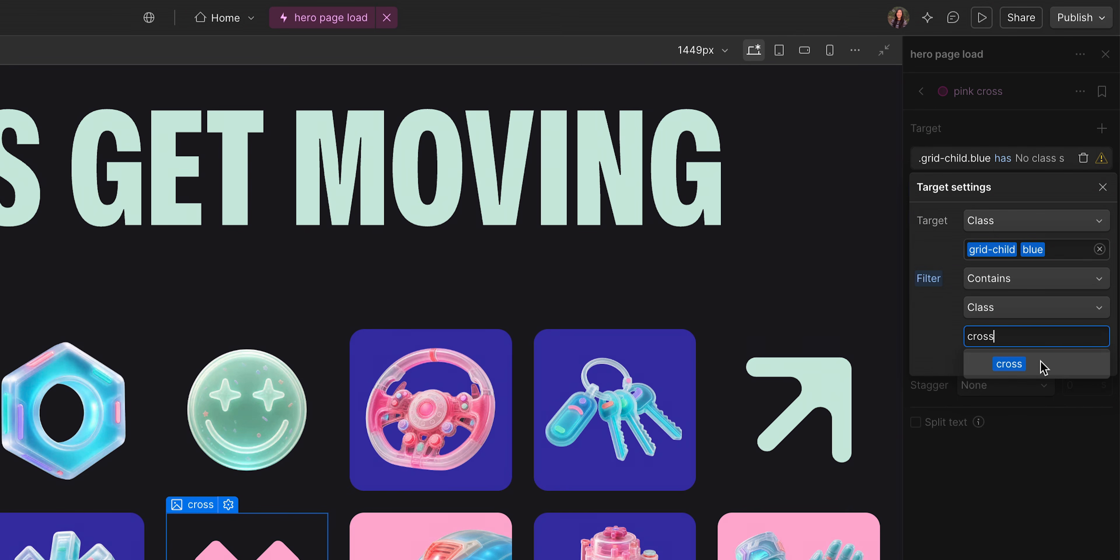
left_click(1044, 368)
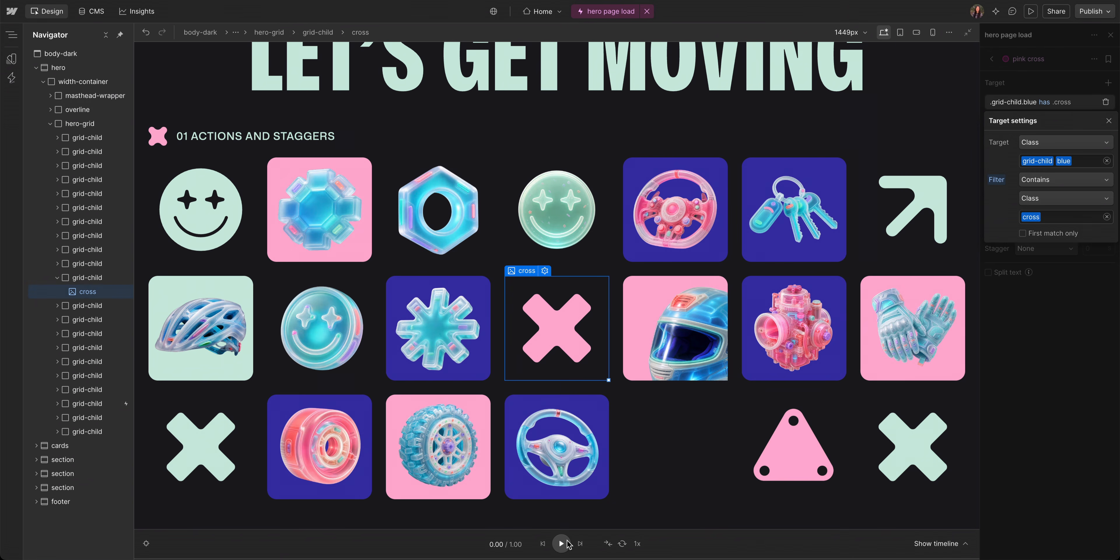
left_click(562, 543)
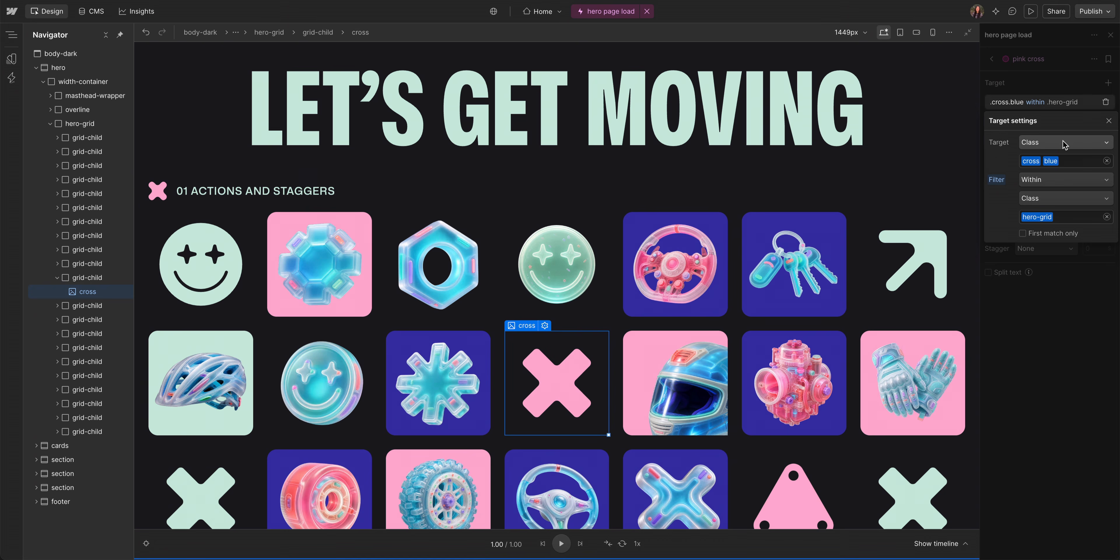
- Switch the pink cross action's target type back to Element, using the cross image, and close the target settings
left_click(1064, 143)
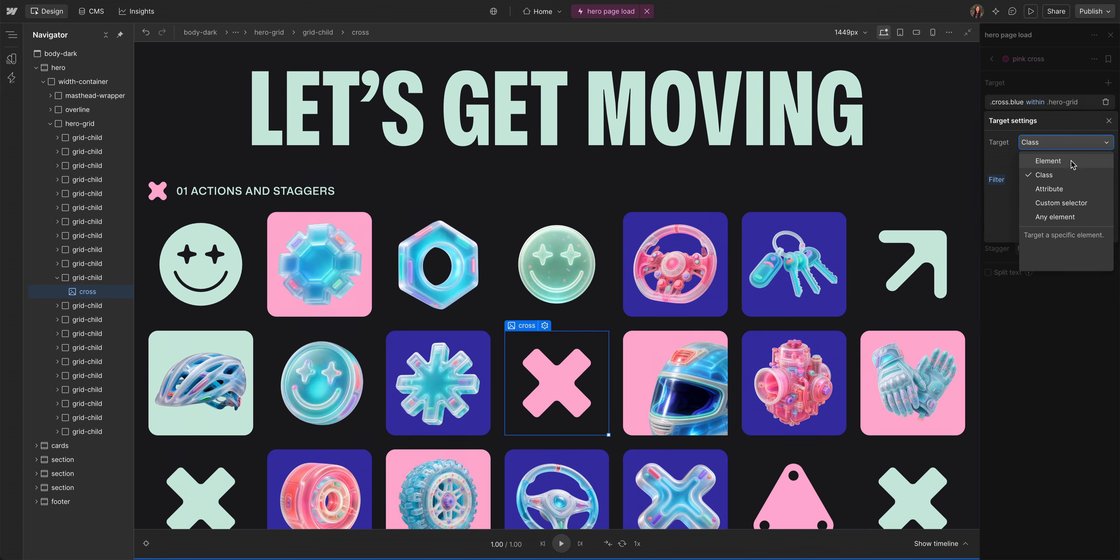
left_click(1052, 161)
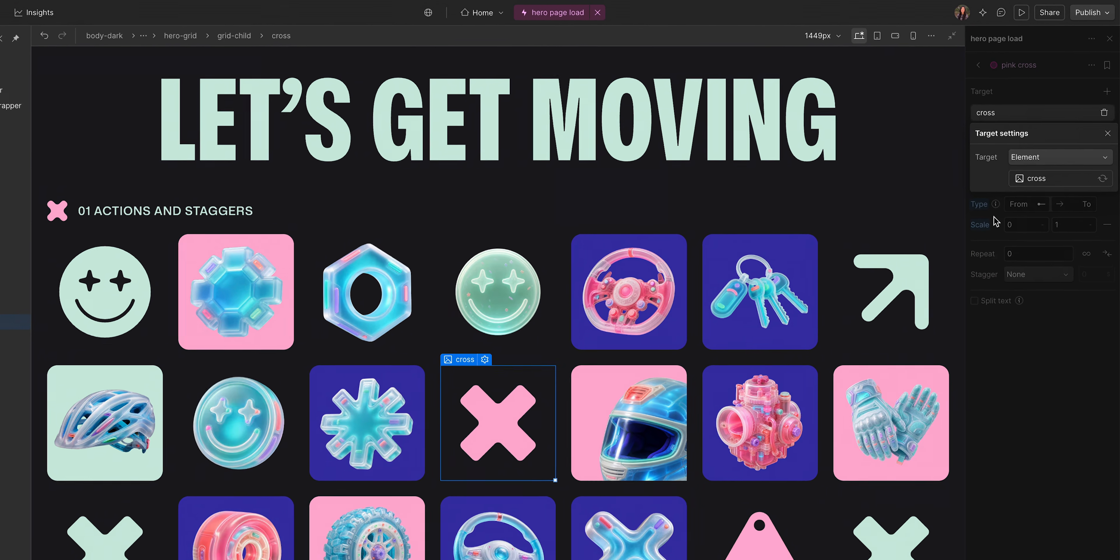
left_click(995, 217)
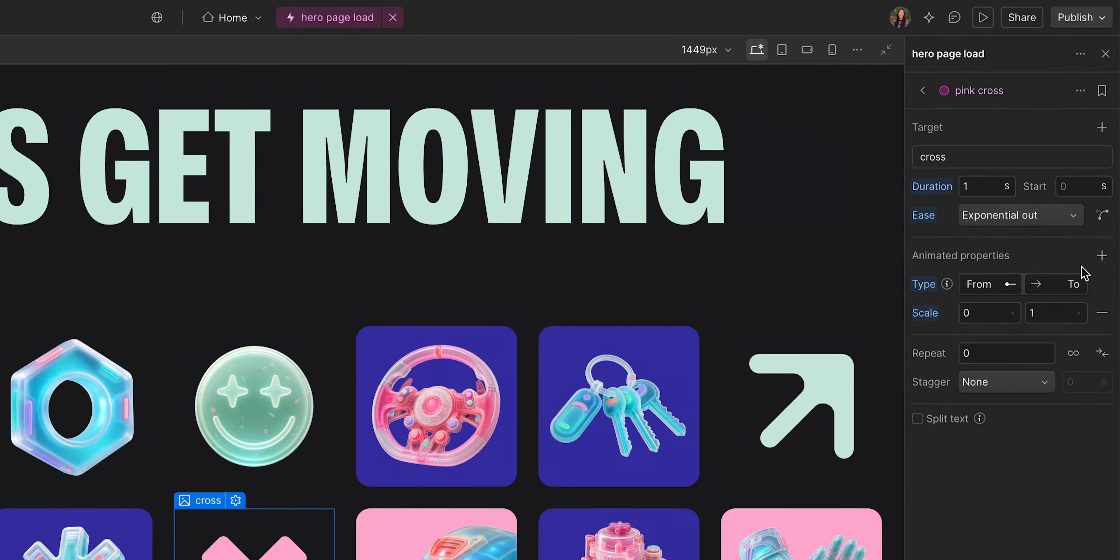
- Add a Rotate property to the pink cross action, going from 360 to 0 degrees
left_click(1102, 258)
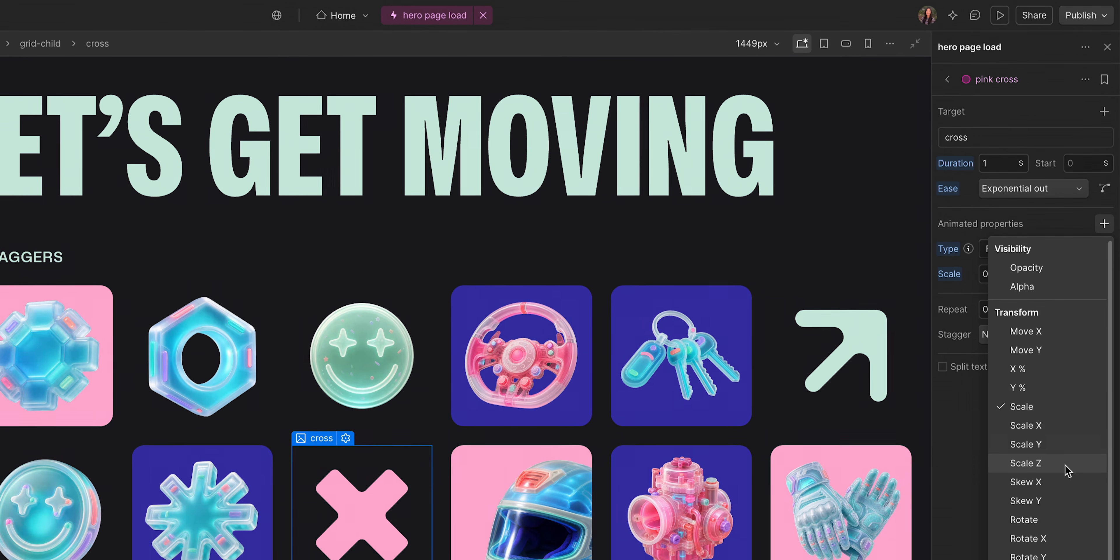
left_click(1038, 546)
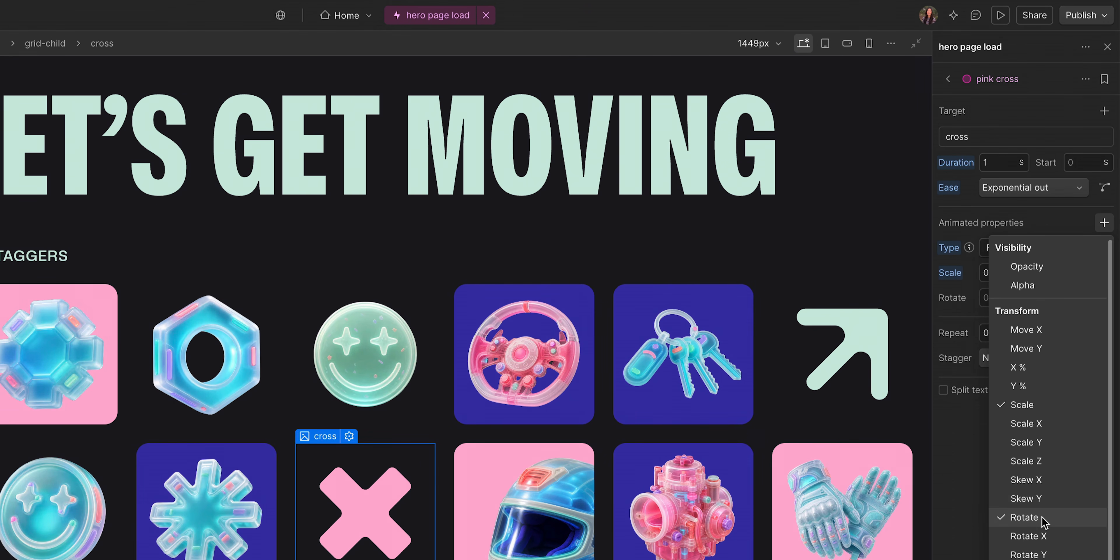
left_click(972, 311)
left_click(993, 297)
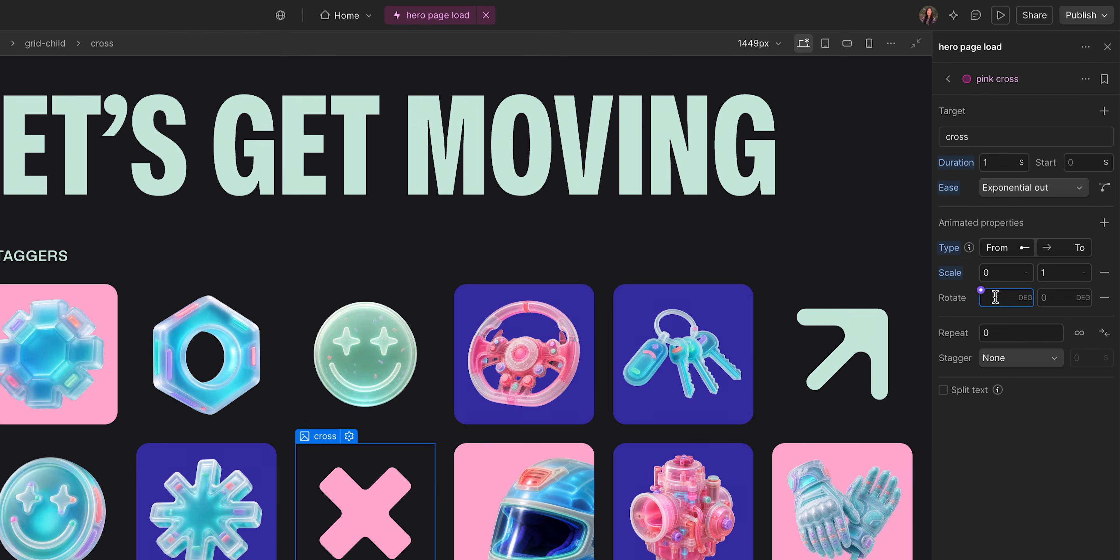
type("360")
left_click(1055, 297)
type("0")
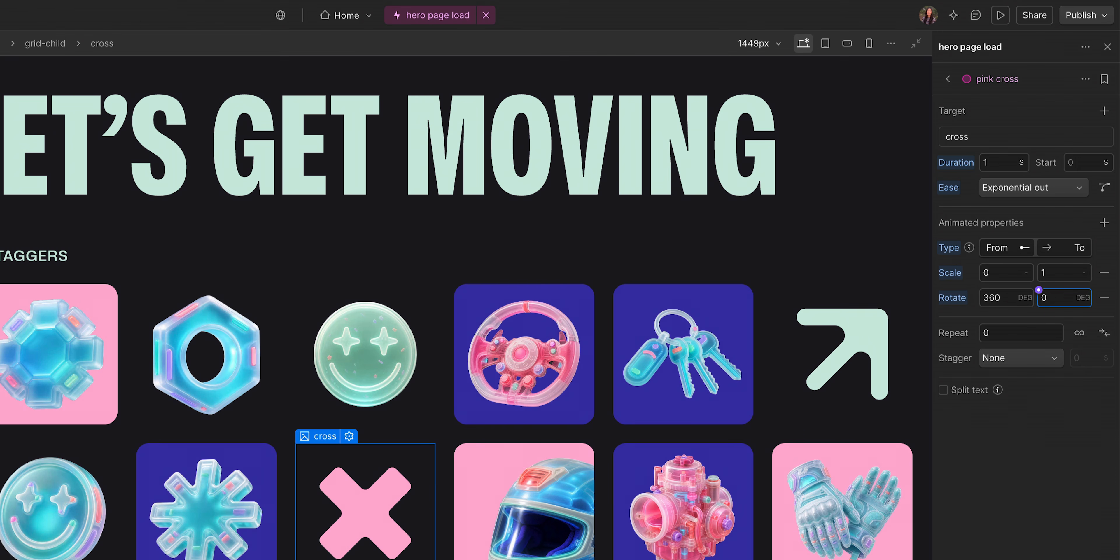
- Set the pink cross action's ease to Overshoot, preview the curve and play the animation
left_click(1034, 191)
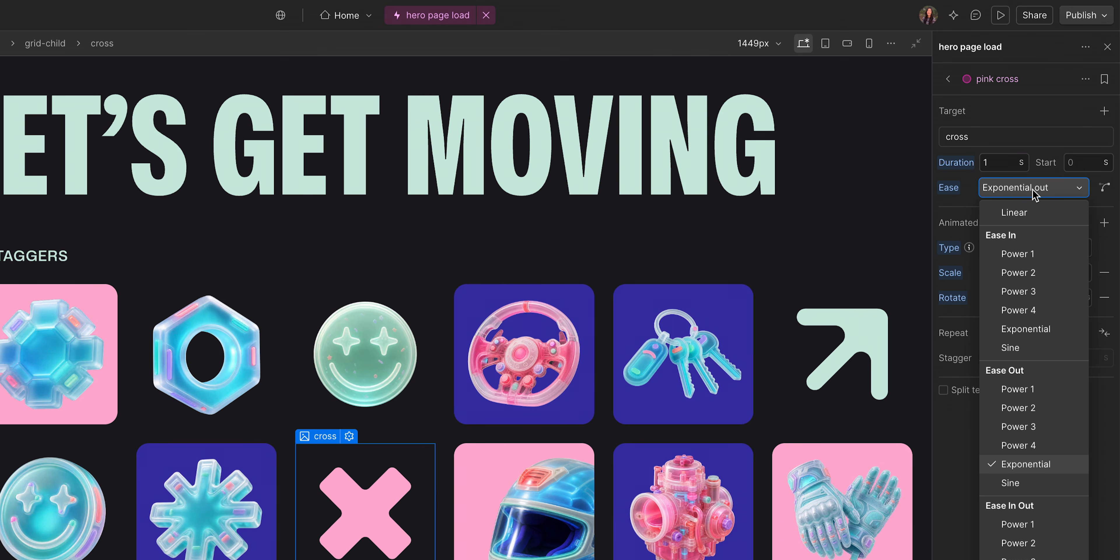
left_click(1105, 188)
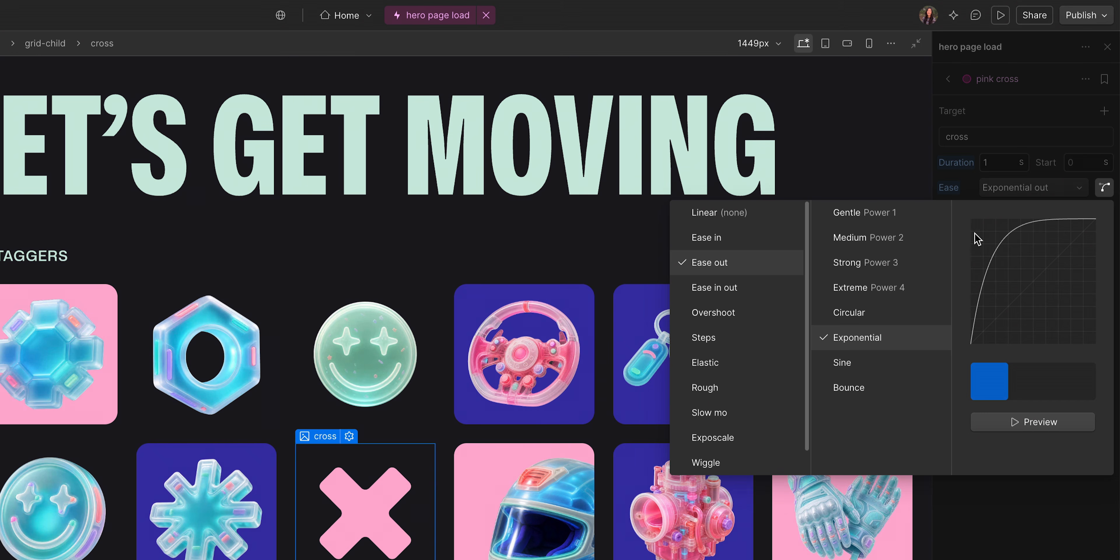
left_click(745, 316)
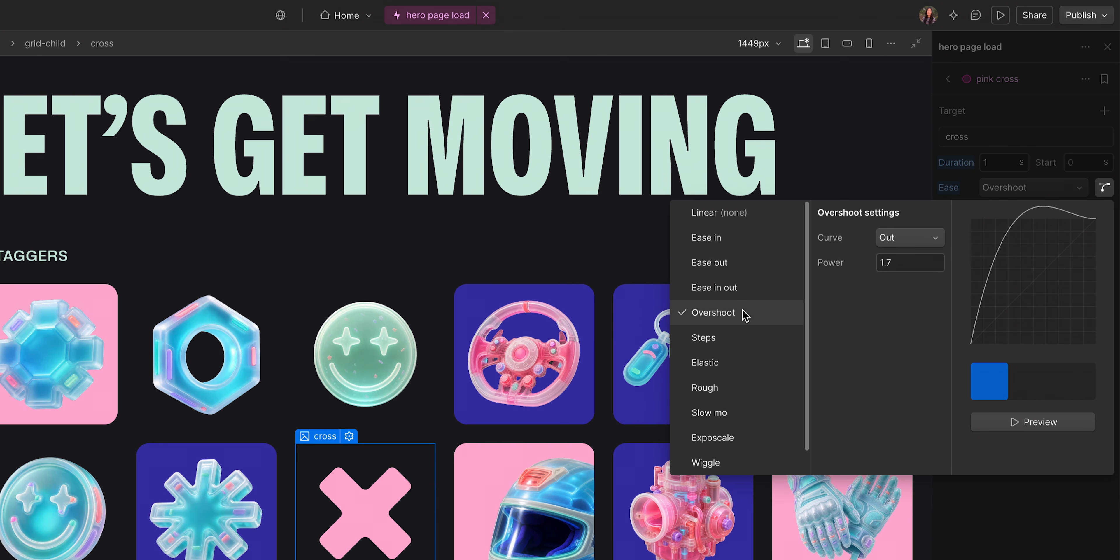
left_click(1041, 426)
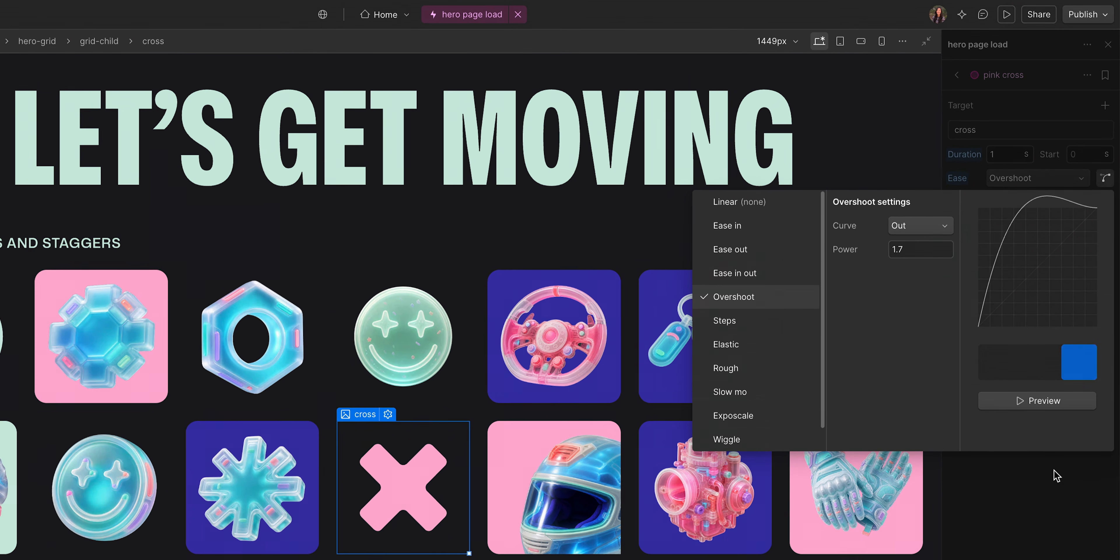
left_click(1052, 496)
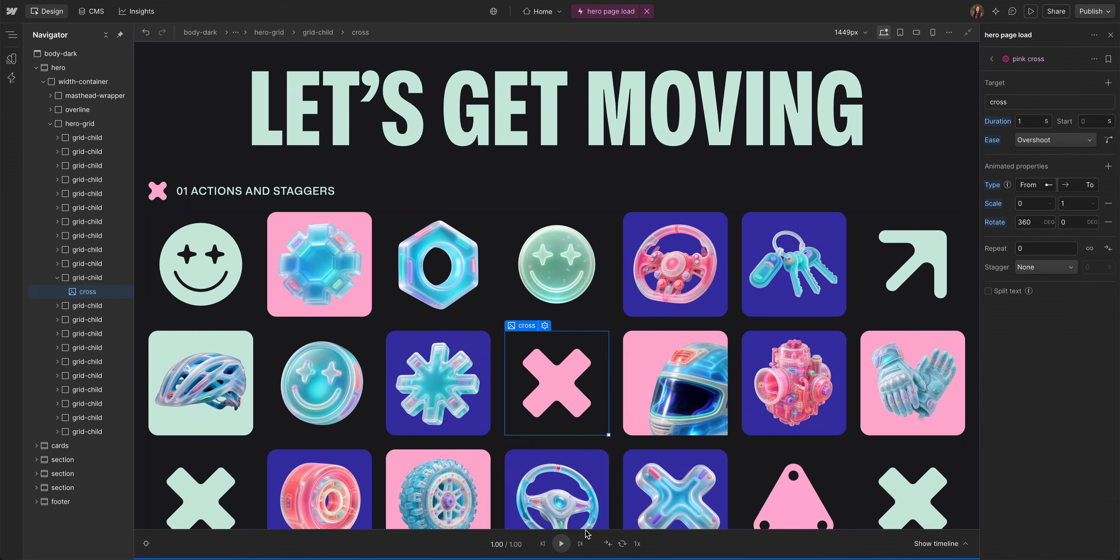
left_click(561, 544)
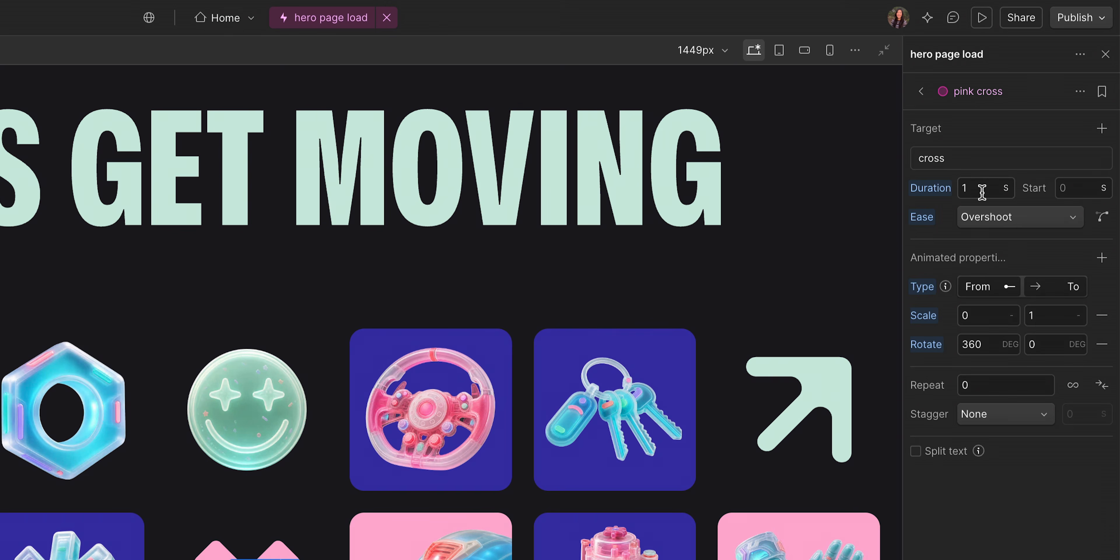
- Set the pink cross action's duration to 1.5 s and play the animation
left_click(982, 191)
left_click(565, 546)
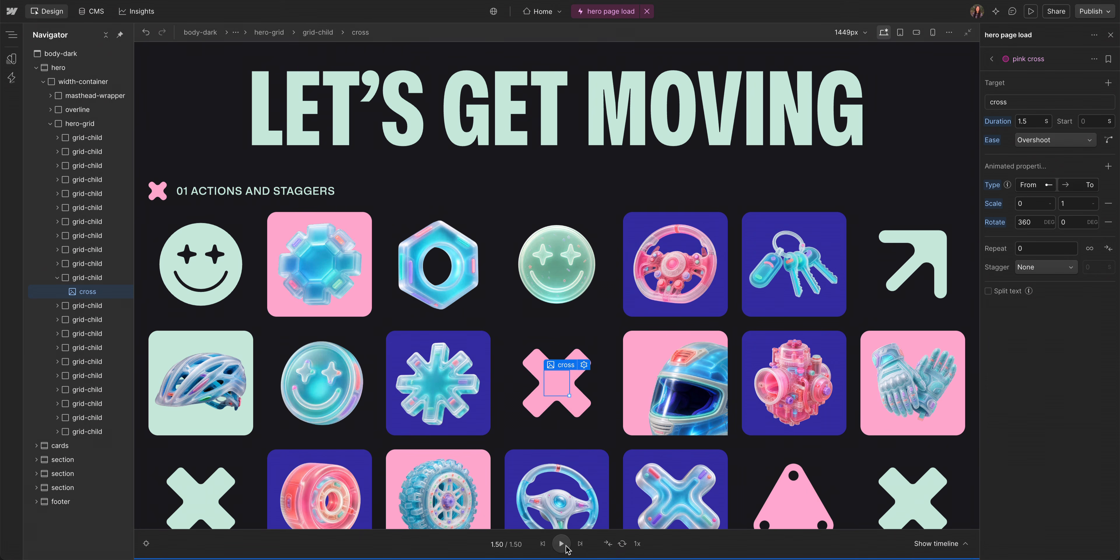
left_click(565, 546)
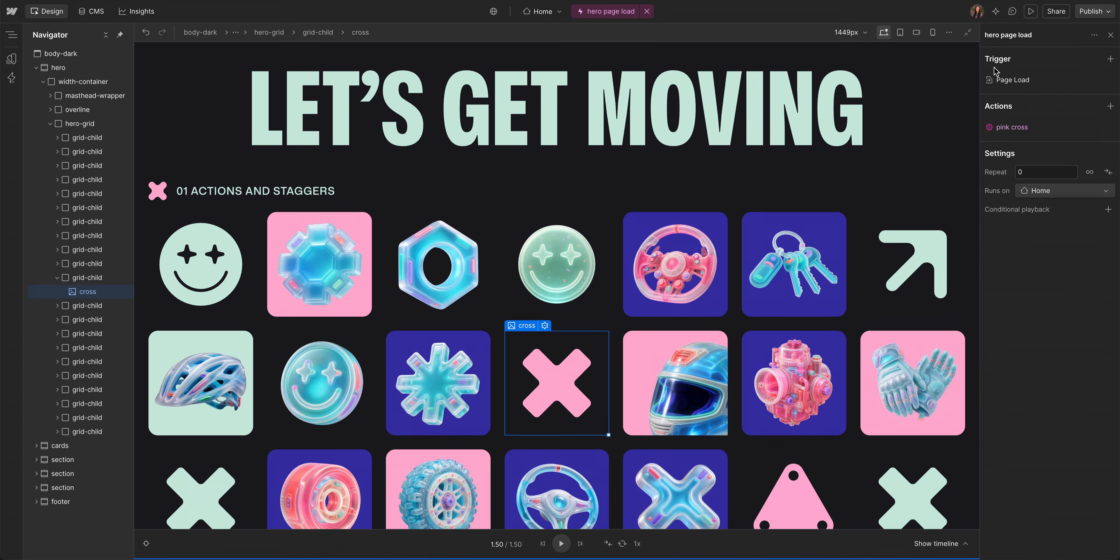
- Add an Animate action for the mint arrow icon in the hero grid's first row
left_click(937, 272)
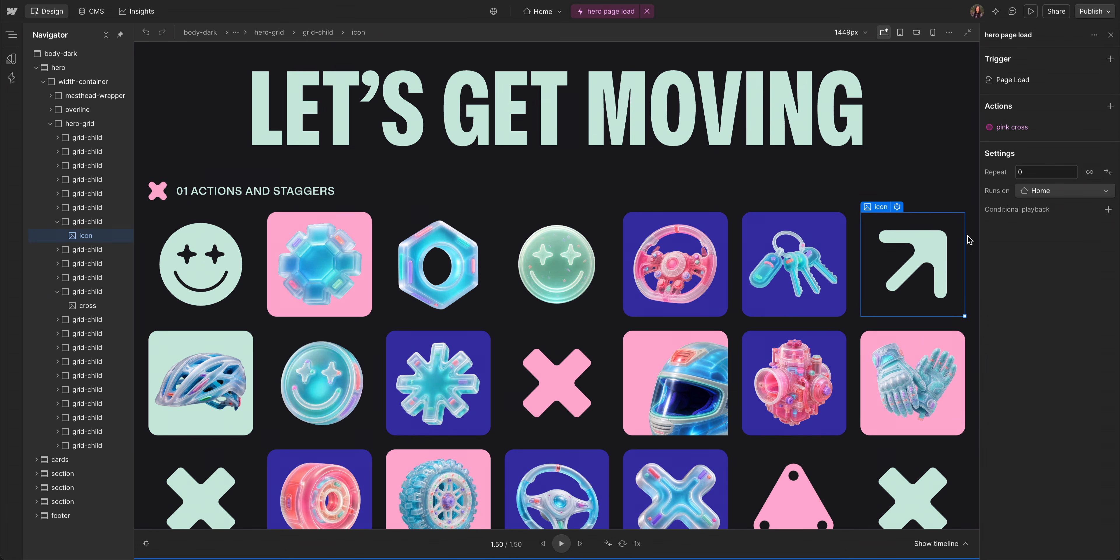
left_click(1111, 106)
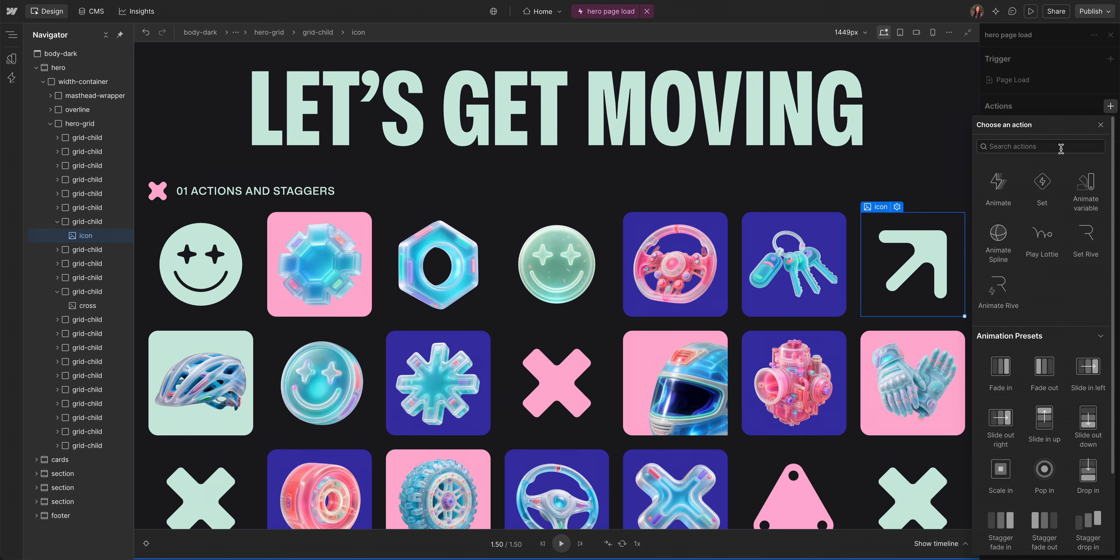
left_click(1004, 191)
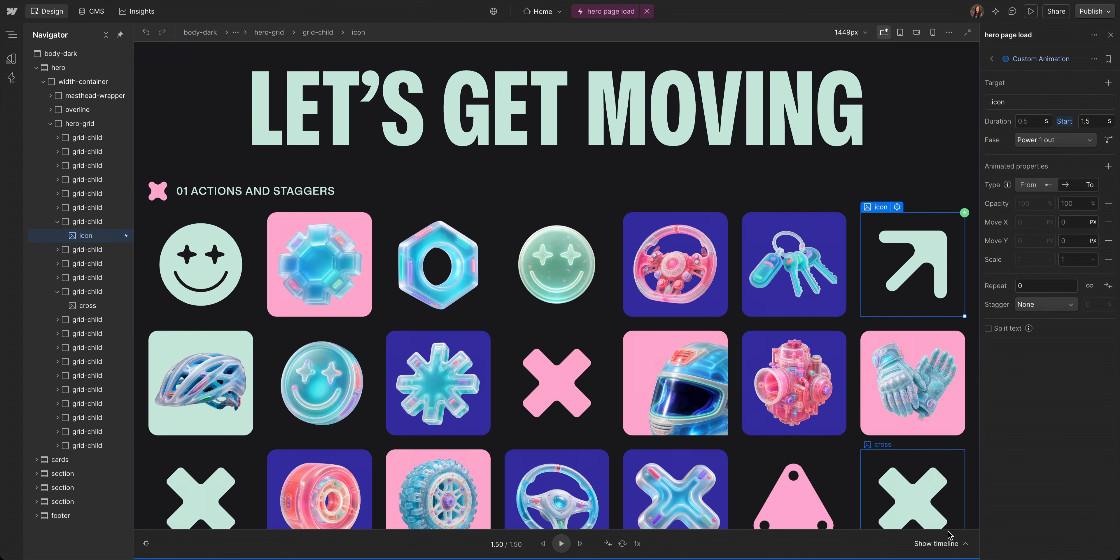
- Scrub the playhead back to about 1.07 s on the timeline and set the arrow action's length to 0.5 s
left_click(943, 545)
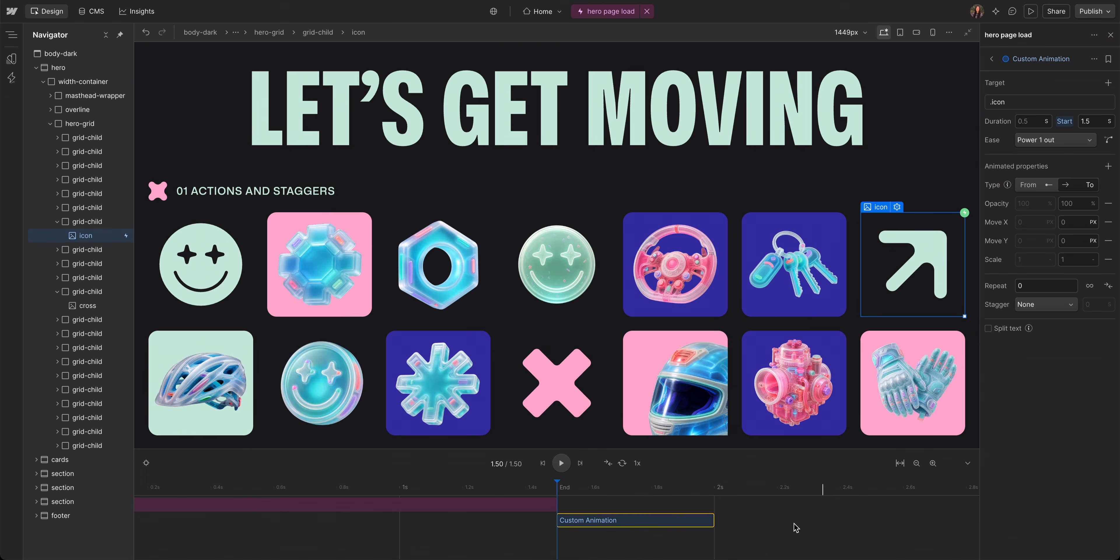
left_click_drag(557, 483, 421, 487)
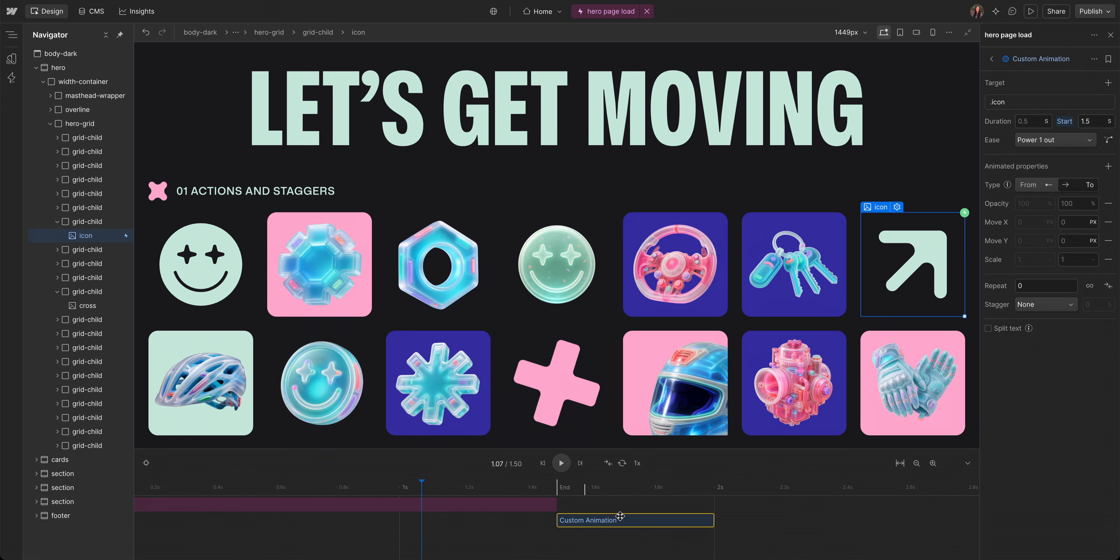
mouse_move(713, 520)
left_mouse_down()
mouse_move(861, 521)
mouse_move(693, 522)
mouse_move(712, 522)
left_mouse_up()
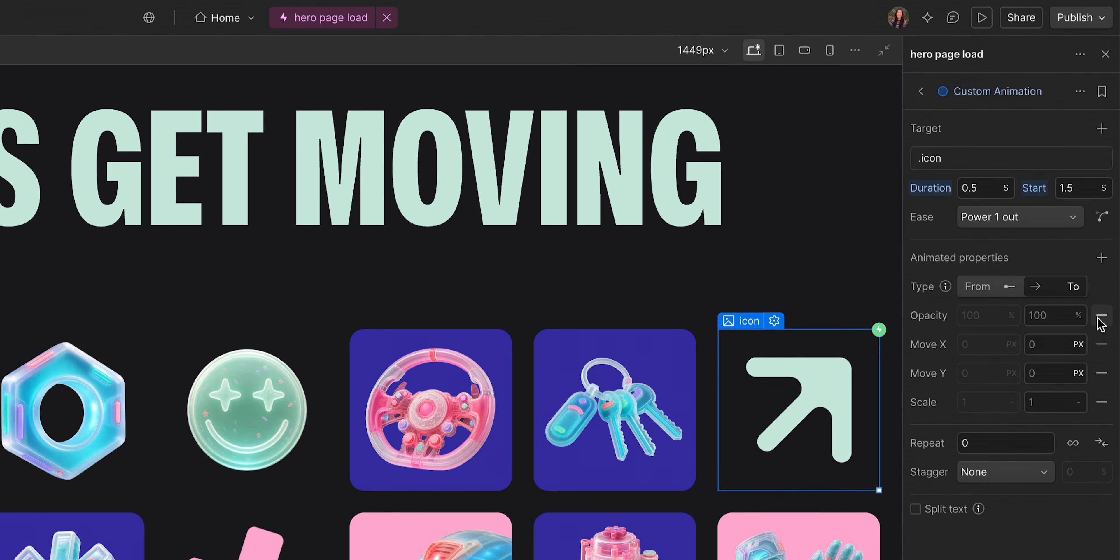
- Replace the arrow action's default properties with only Move X to 100% and Move Y to -100%, and play the animation
left_click(1101, 322)
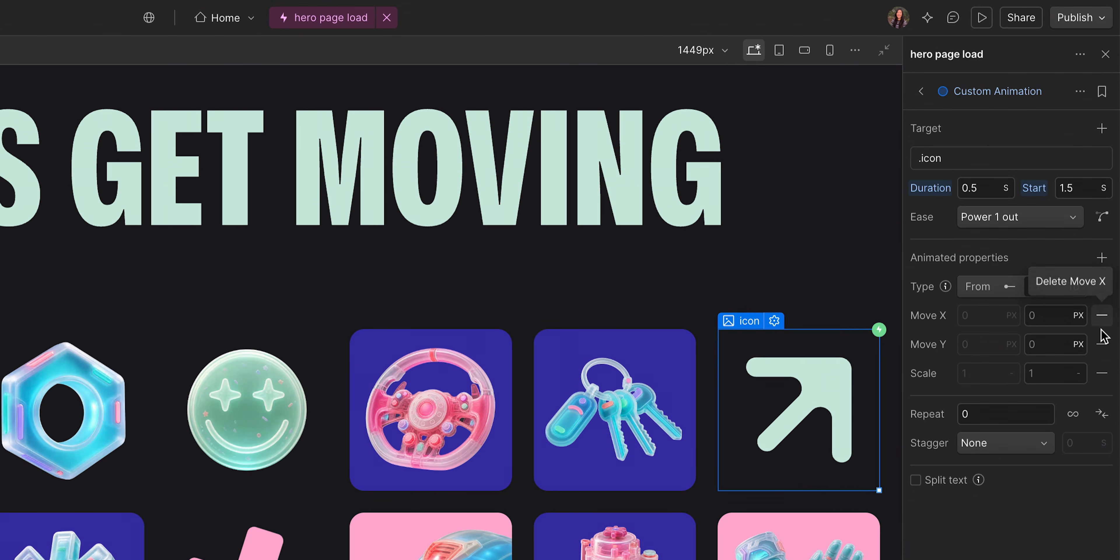
left_click(1103, 374)
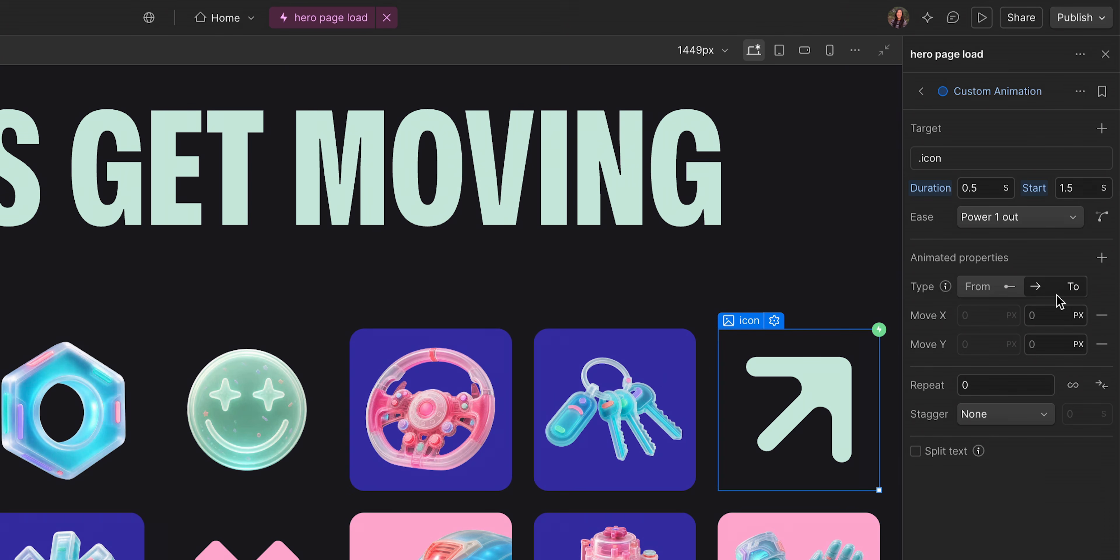
left_click(1048, 314)
type("100%")
left_click(1048, 345)
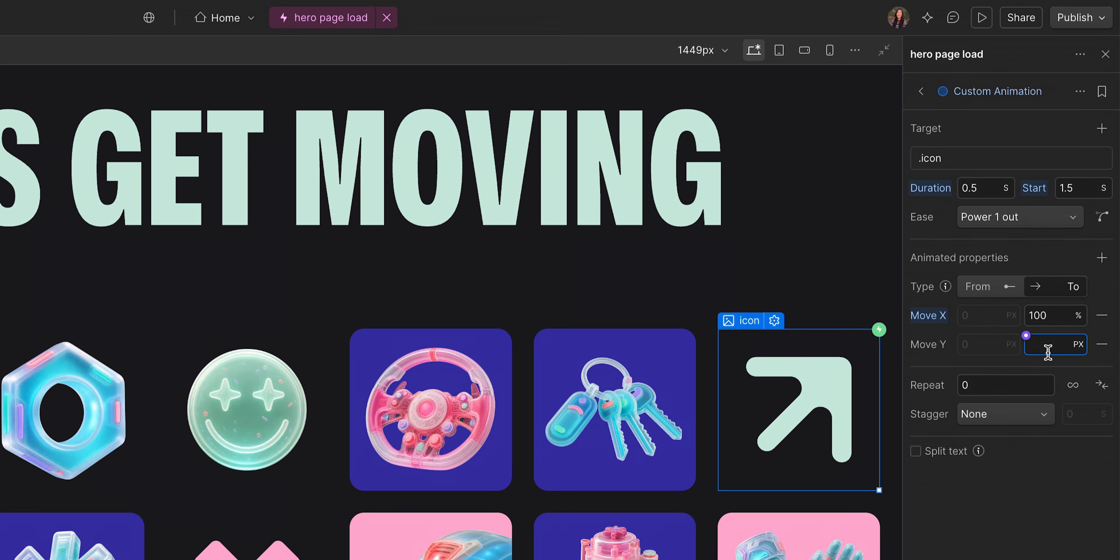
type("-100%")
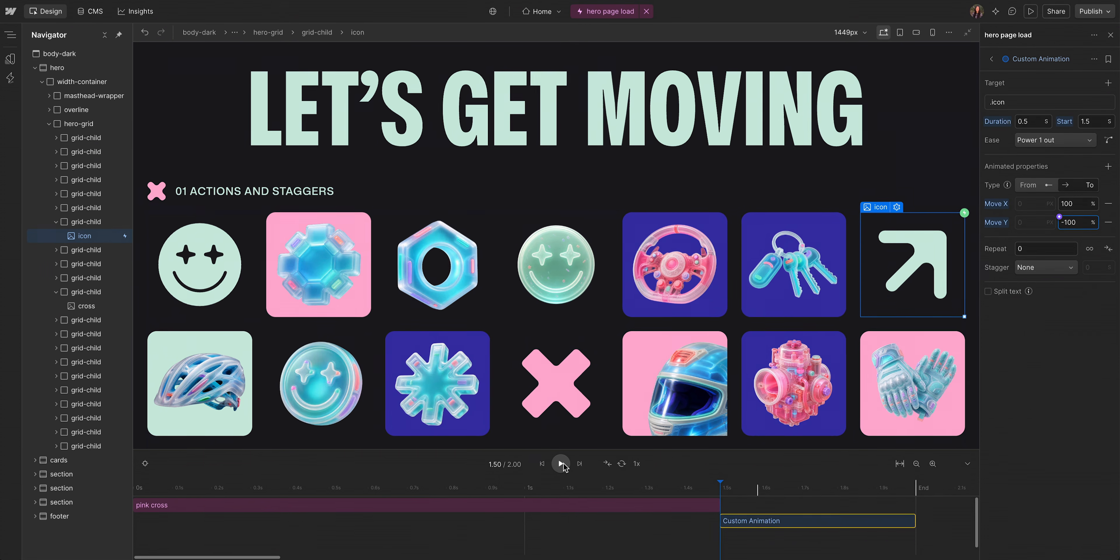
left_click(544, 477)
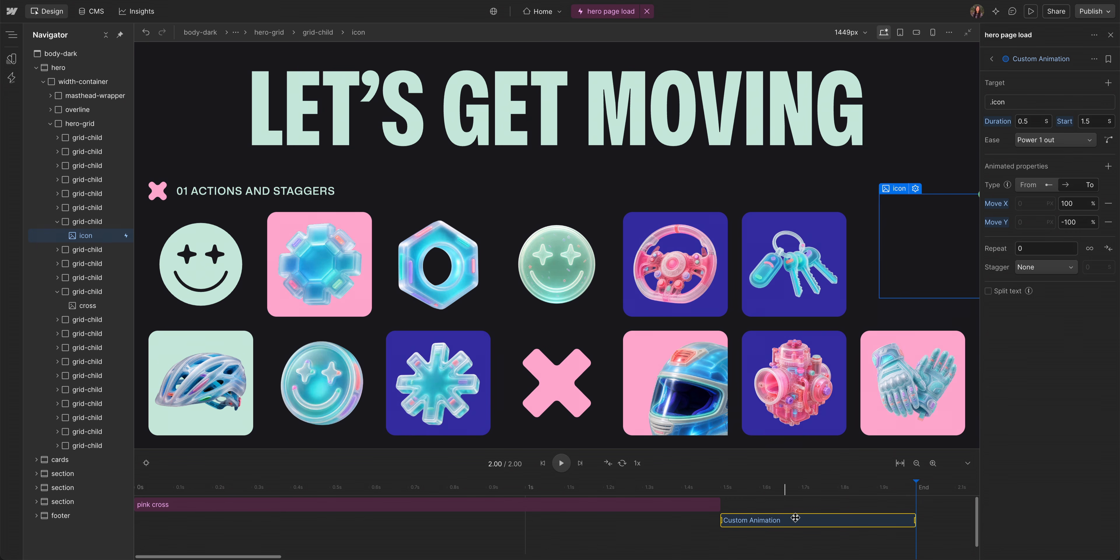
- Duplicate the arrow's Custom Animation action and move the copy on the timeline to start at 2 s
right_click(811, 520)
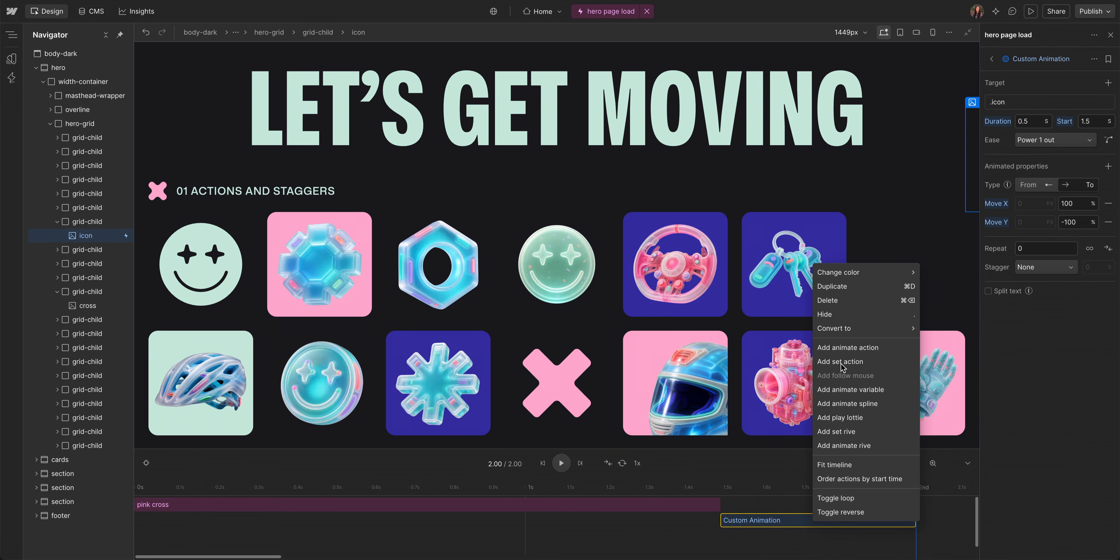
left_click(867, 289)
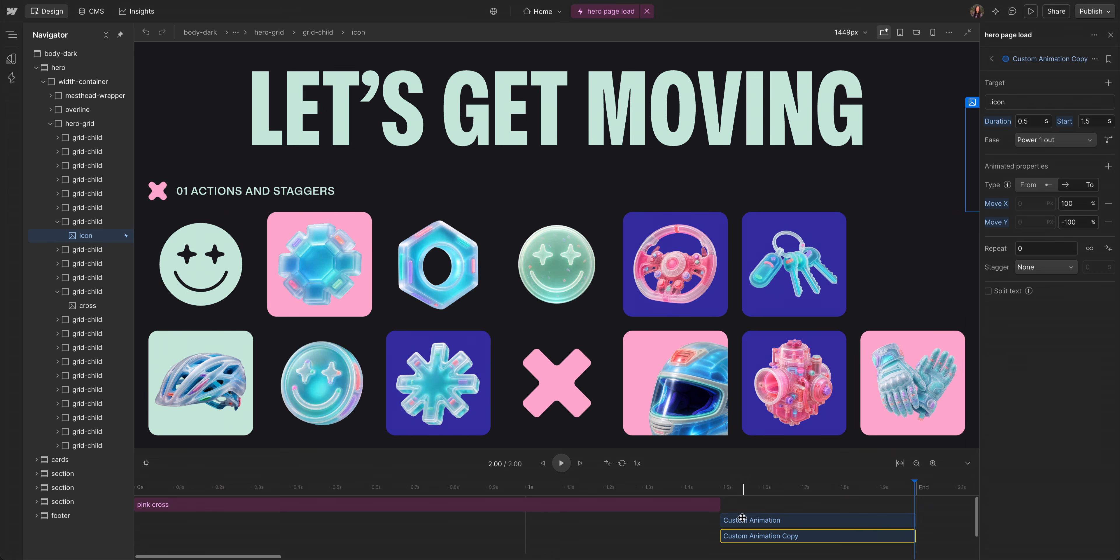
left_click_drag(731, 535, 927, 536)
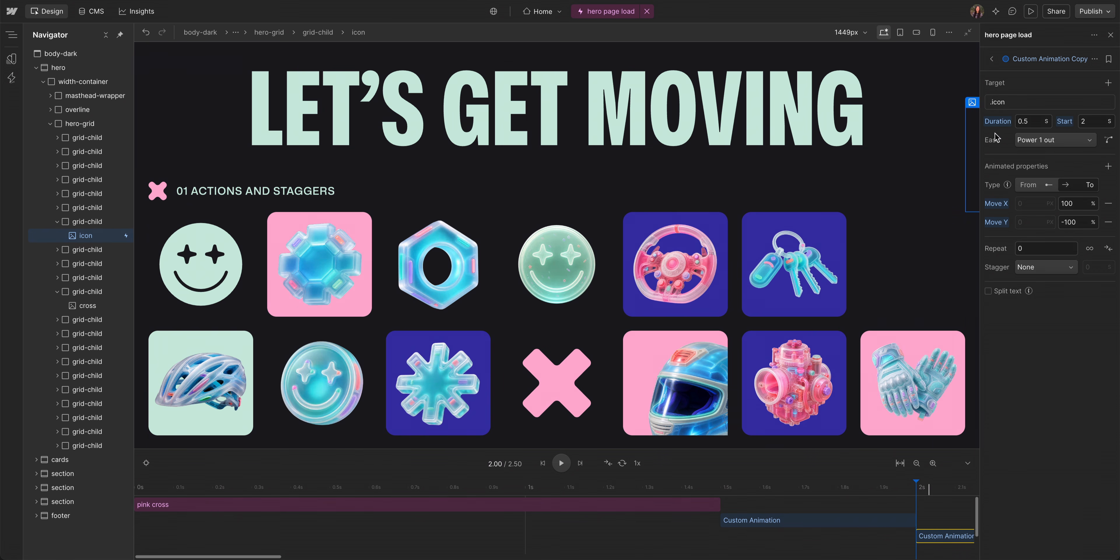
- Rename the duplicated arrow action starting at 2 s as "arrow in" and the original one starting at 1.5 s as "arrow out"
double_click(1025, 60)
type("arrow in")
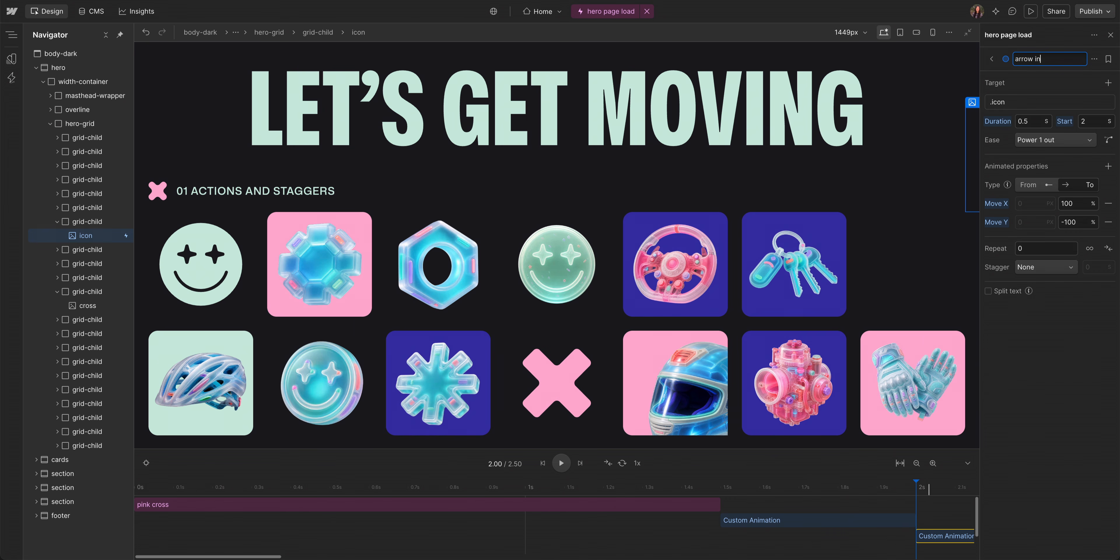
key("Return")
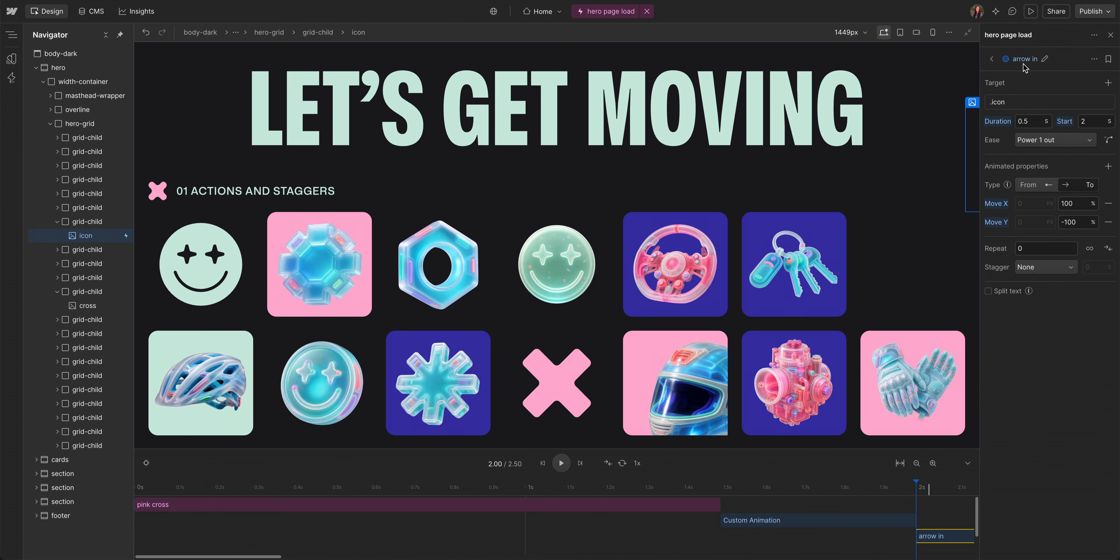
left_click(775, 520)
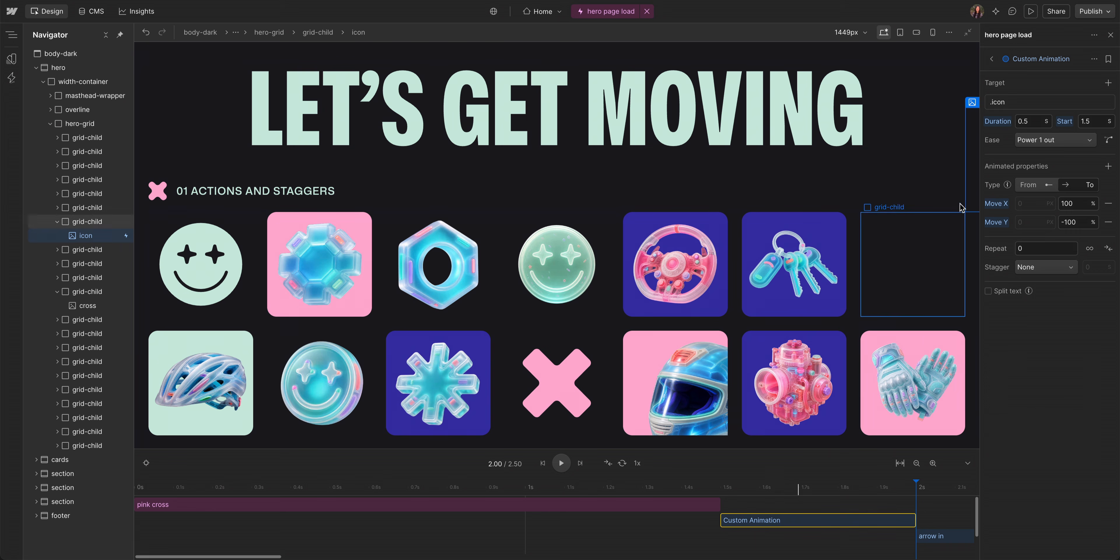
double_click(1041, 59)
type("arrow out")
key("Return")
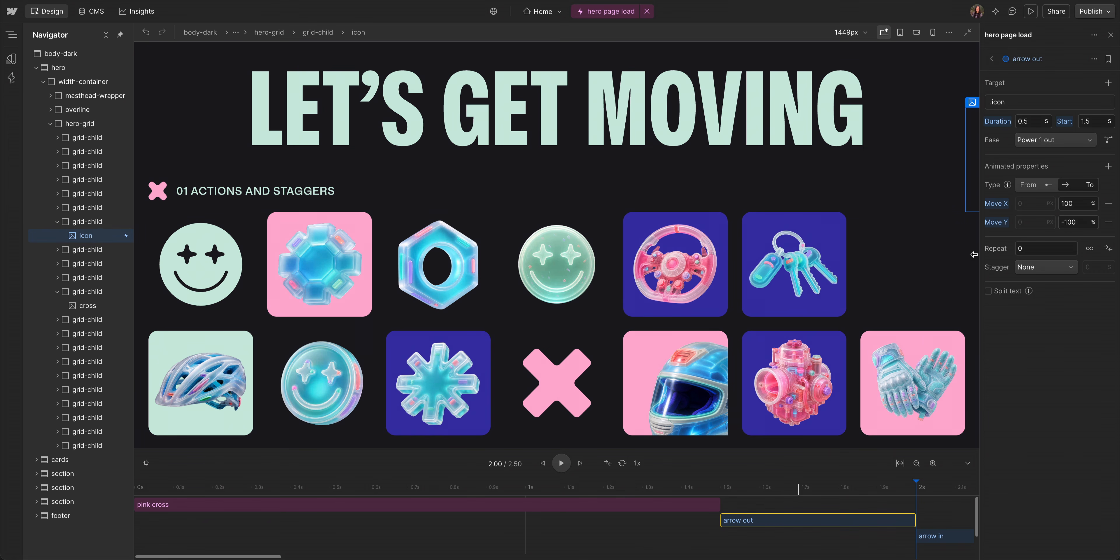
- Animate the "arrow in" action from Move X -100% and Move Y 100% to 0% on both, and play the animation
left_click(922, 543)
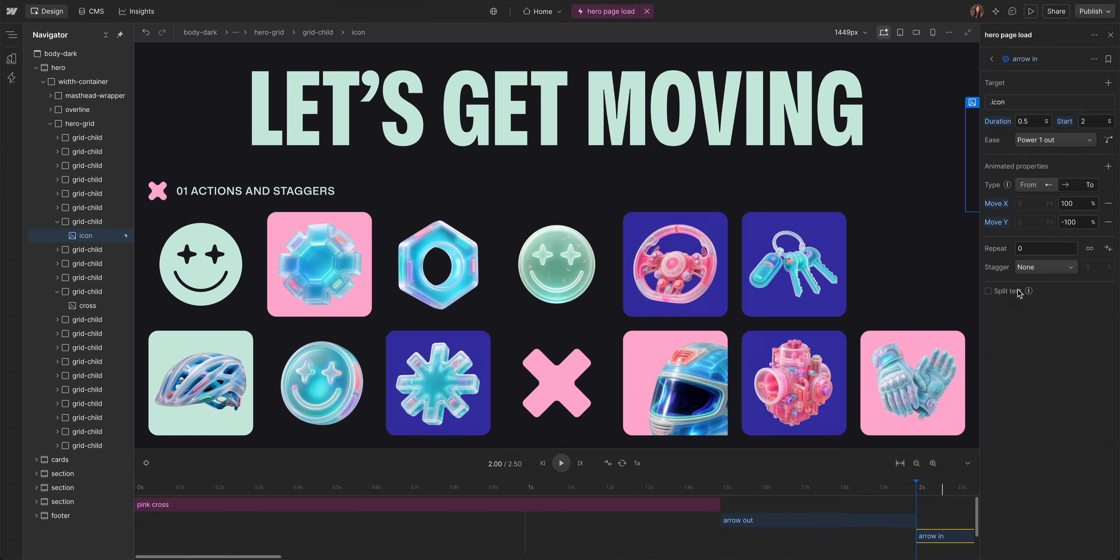
left_click(1042, 193)
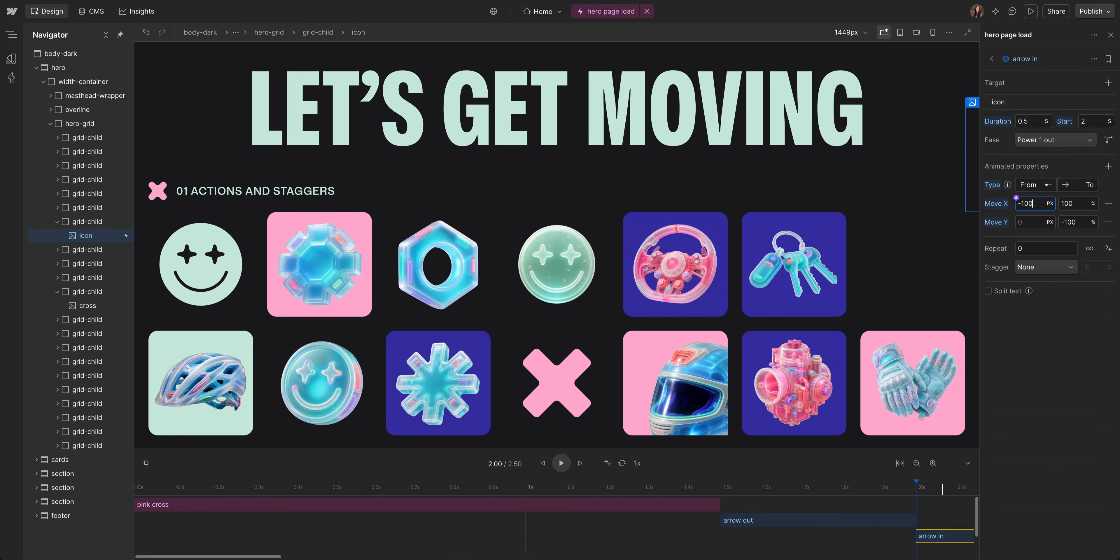
left_click(1022, 219)
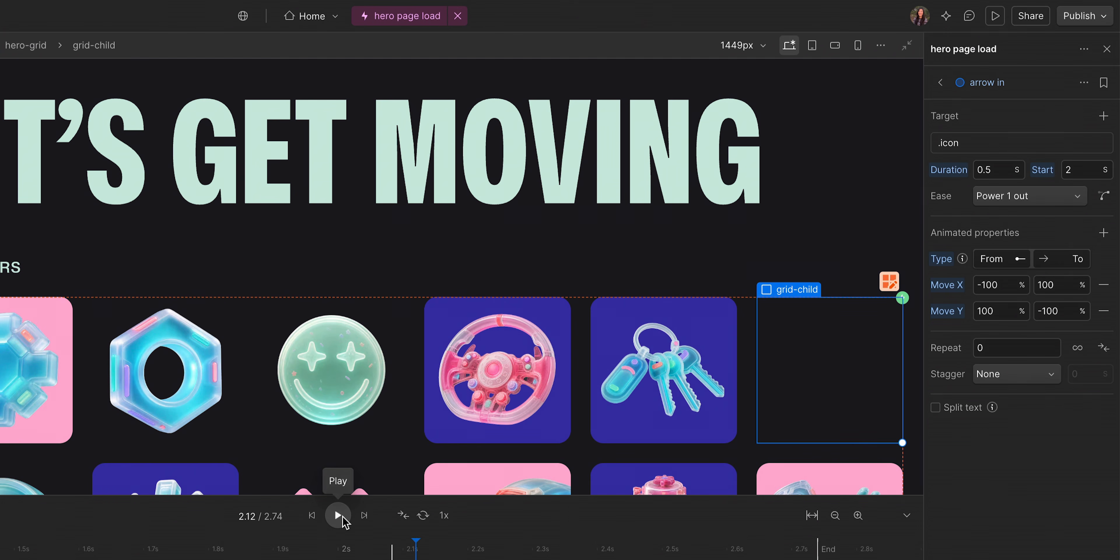
left_click(560, 463)
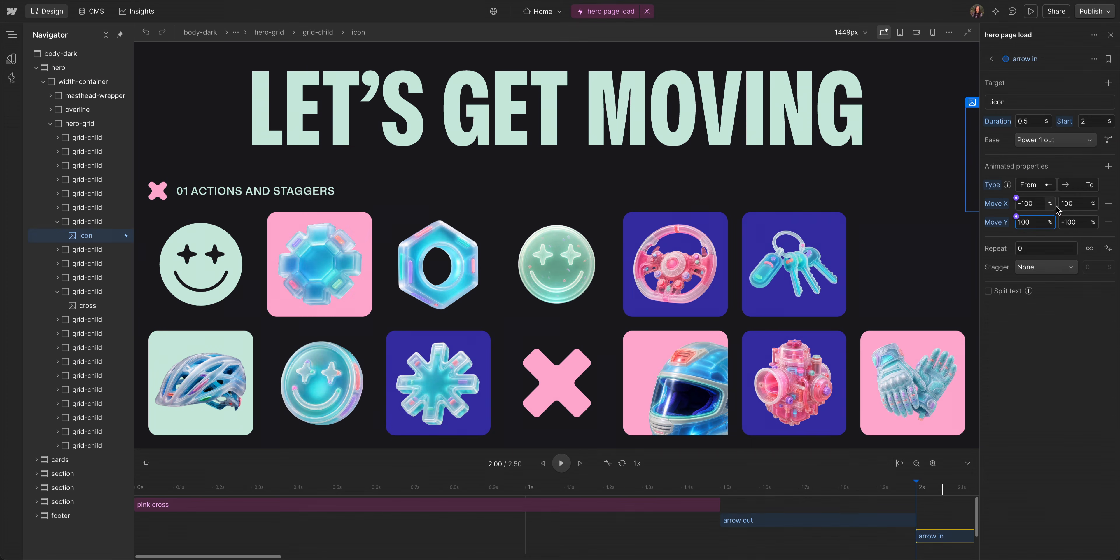
double_click(1052, 284)
double_click(1076, 222)
type("0")
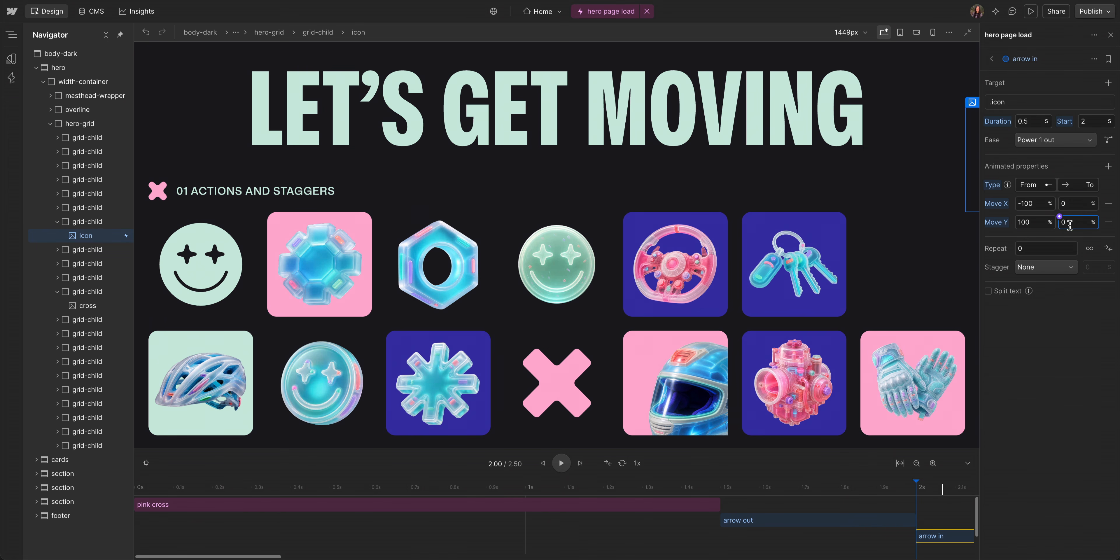
left_click(566, 464)
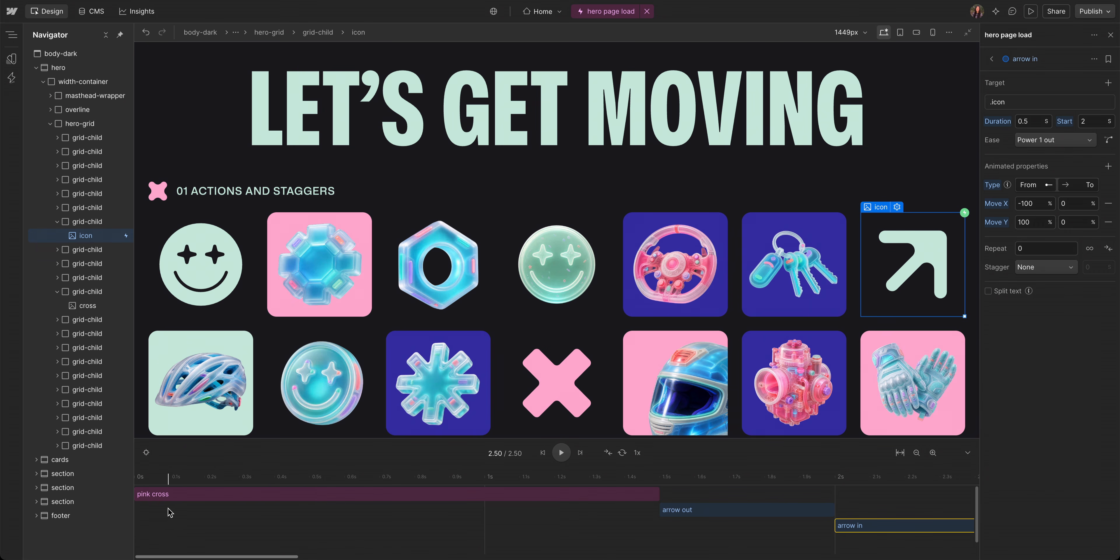
- Add a new action at the start of the timeline, beginning at 0 s, and name it "grid stagger"
double_click(152, 538)
left_click_drag(156, 536, 138, 536)
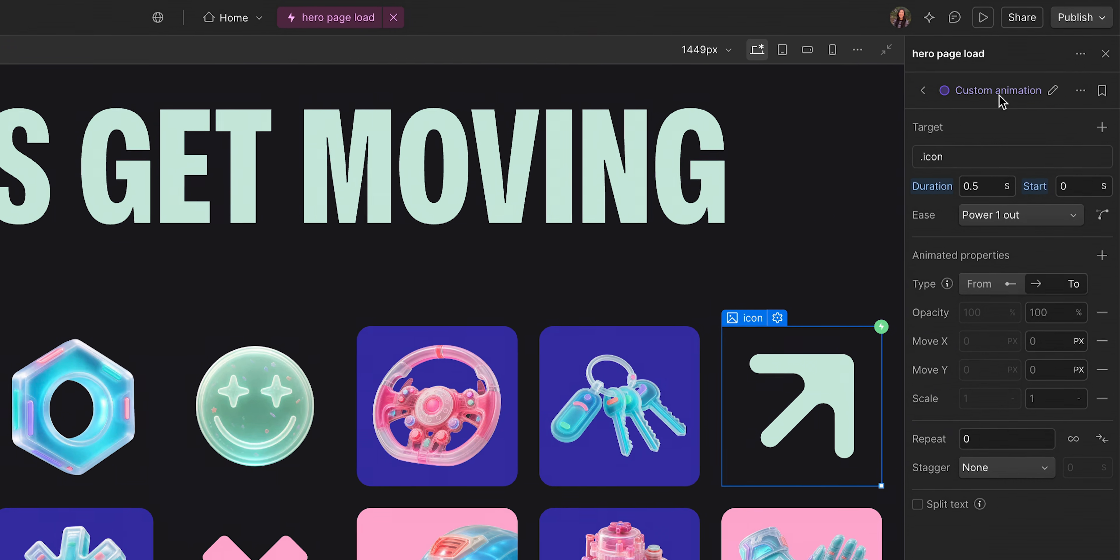
double_click(1037, 60)
type("grid stagger")
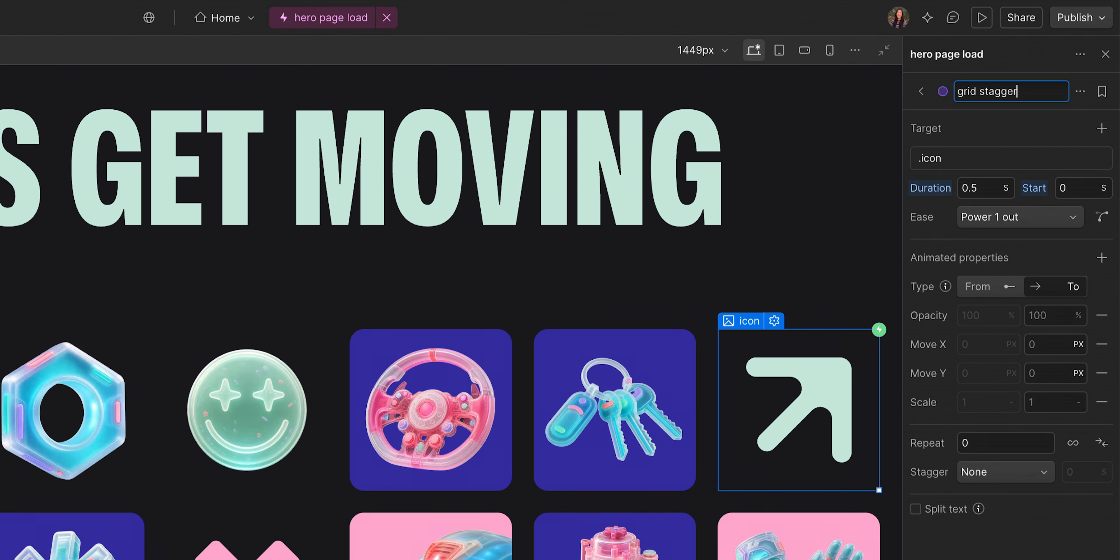
key("Return")
- Change the "grid stagger" action's target class from icon to grid-child
left_click(962, 158)
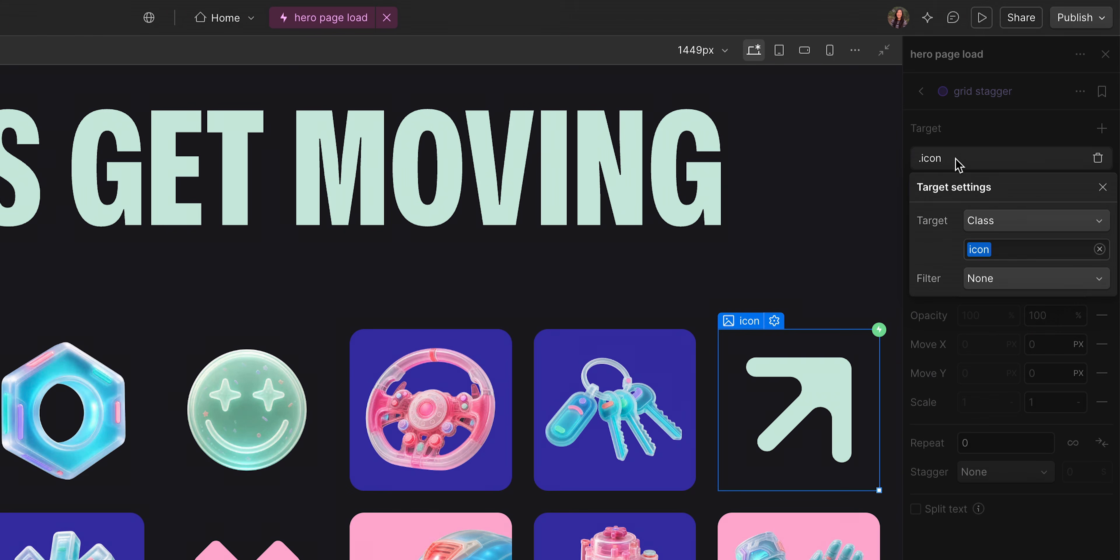
left_click(1100, 252)
key("BackSpace")
type("gri")
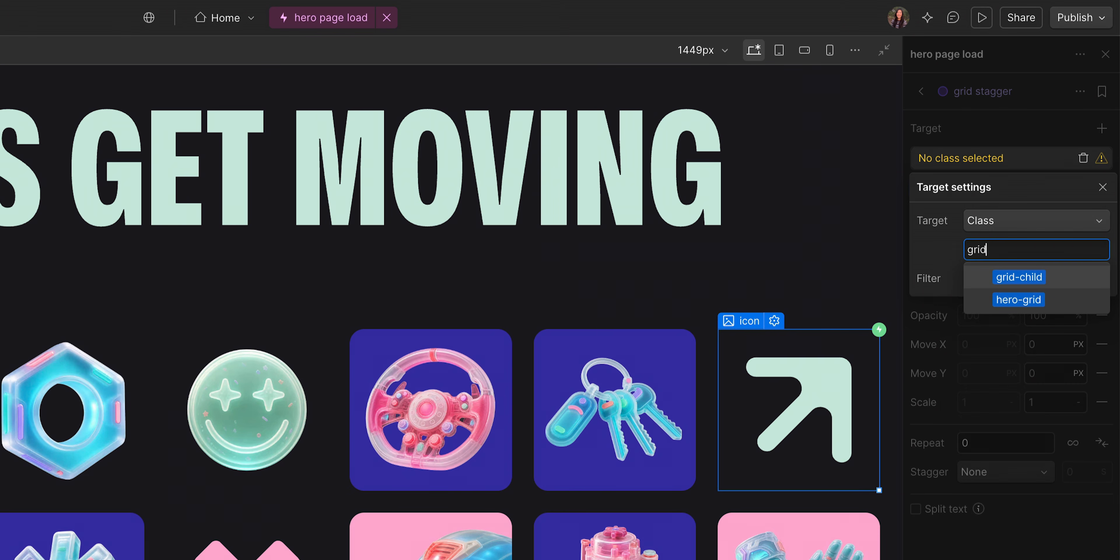
type("d")
left_click(1086, 282)
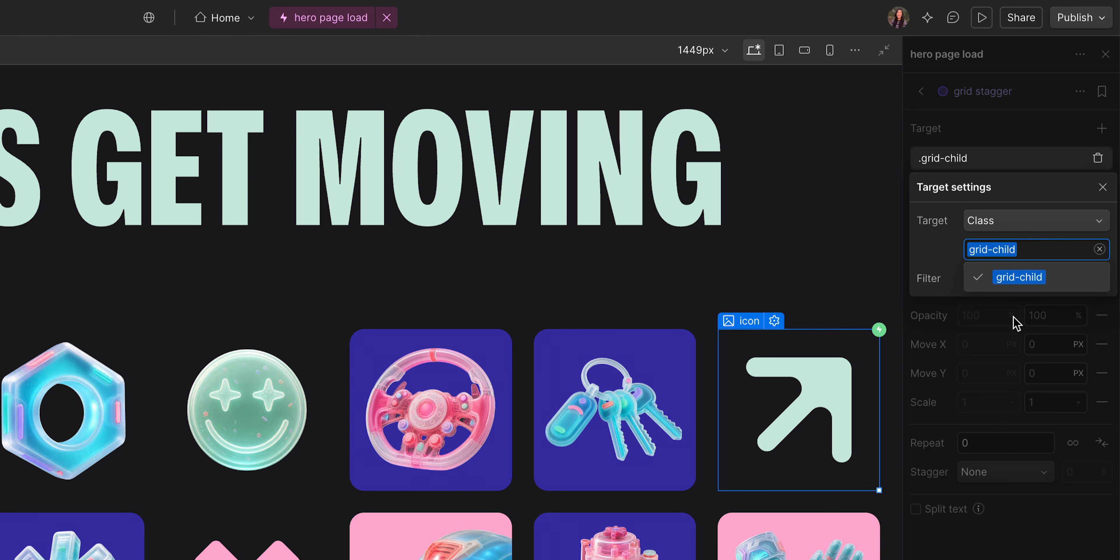
left_click(993, 336)
- Remove Opacity, Move X and Move Y from "grid stagger", and make it a From animation with Scale 0
left_click(1103, 316)
left_click(1102, 317)
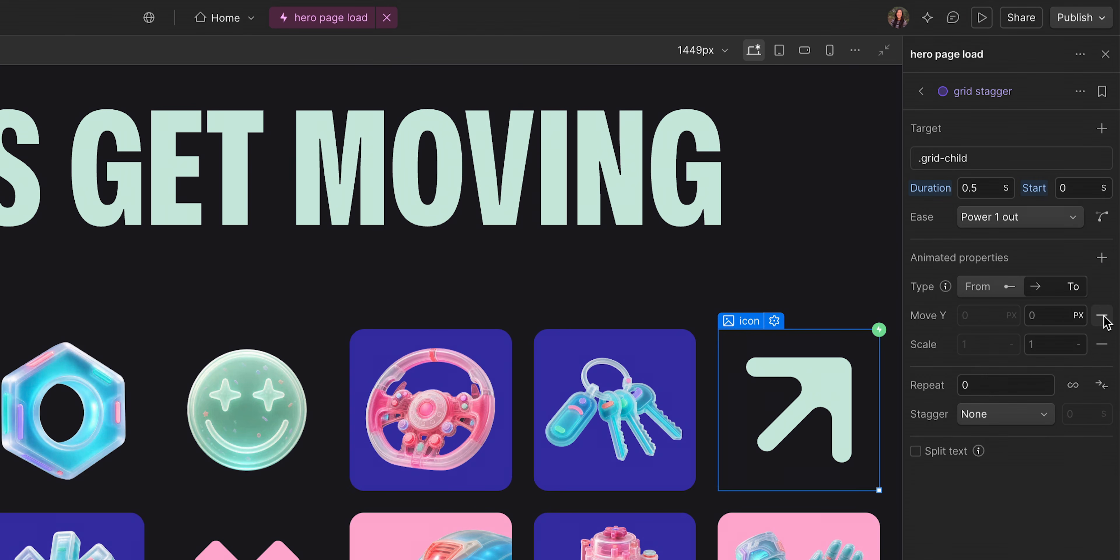
left_click(1102, 316)
left_click(1002, 288)
left_click(978, 316)
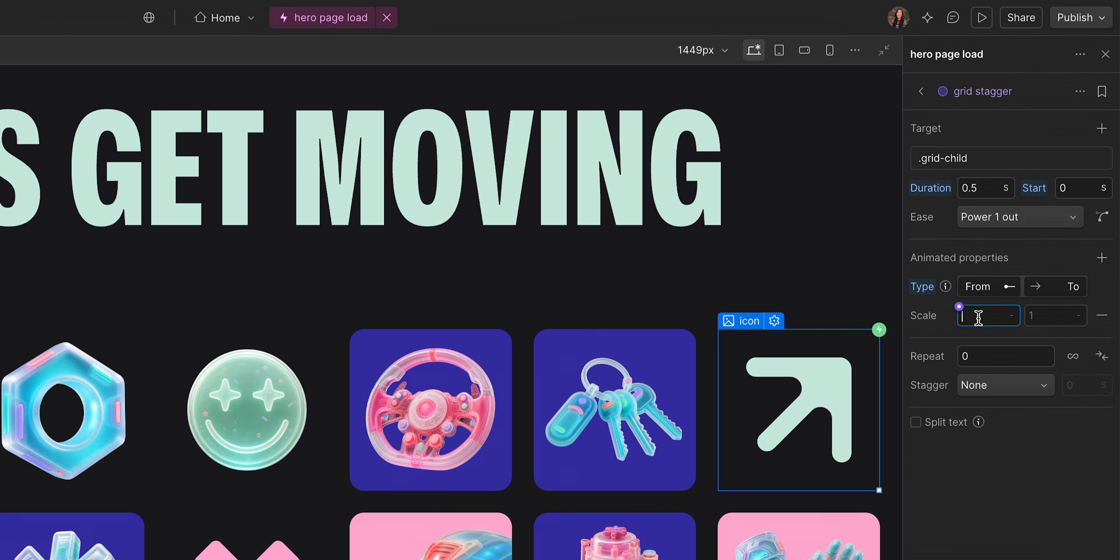
type("0")
left_click(1045, 290)
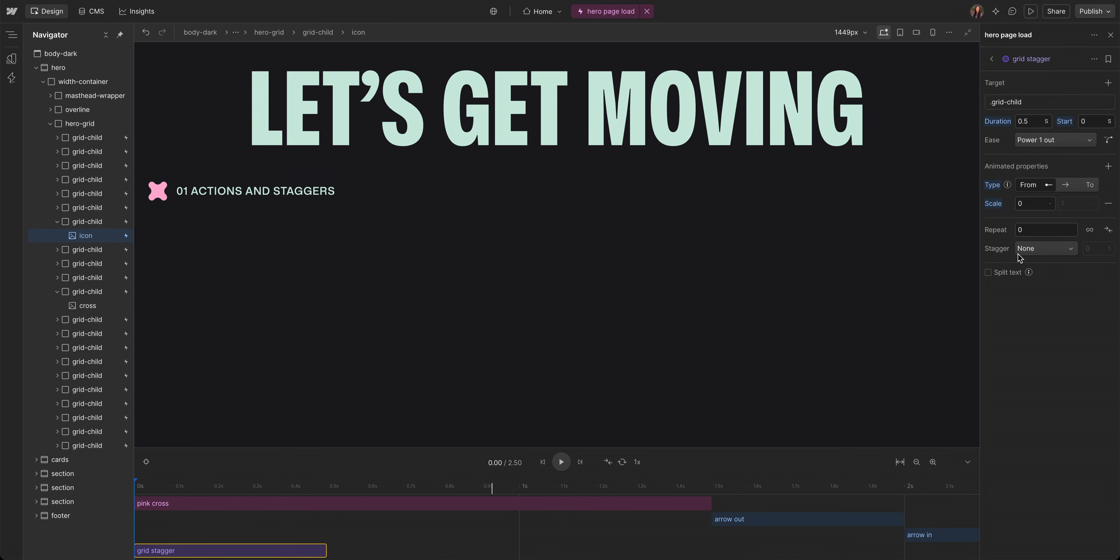
- Stagger the grid-child elements by a total time of 1 s
left_click(1040, 251)
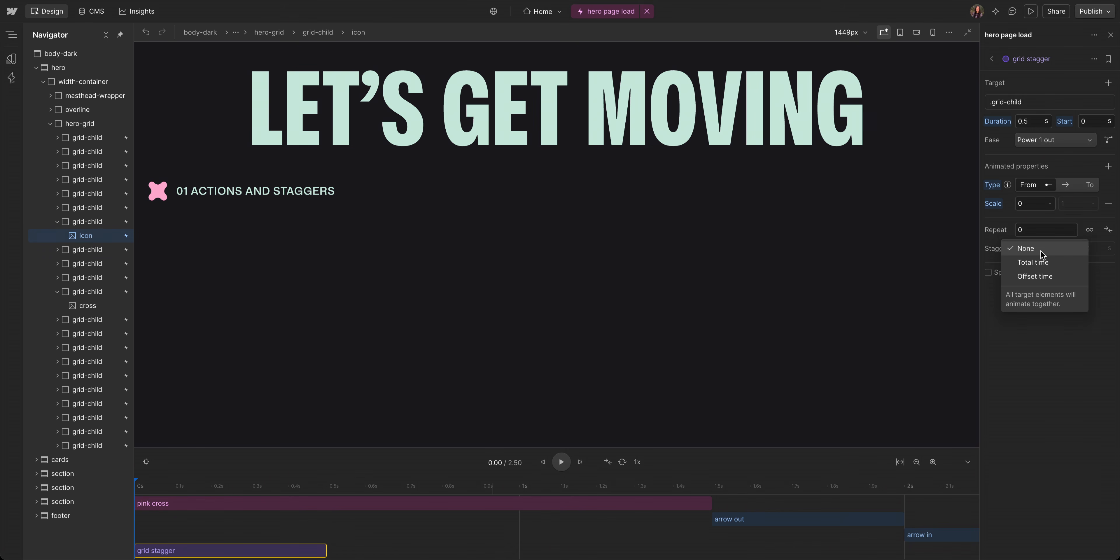
left_click(1053, 261)
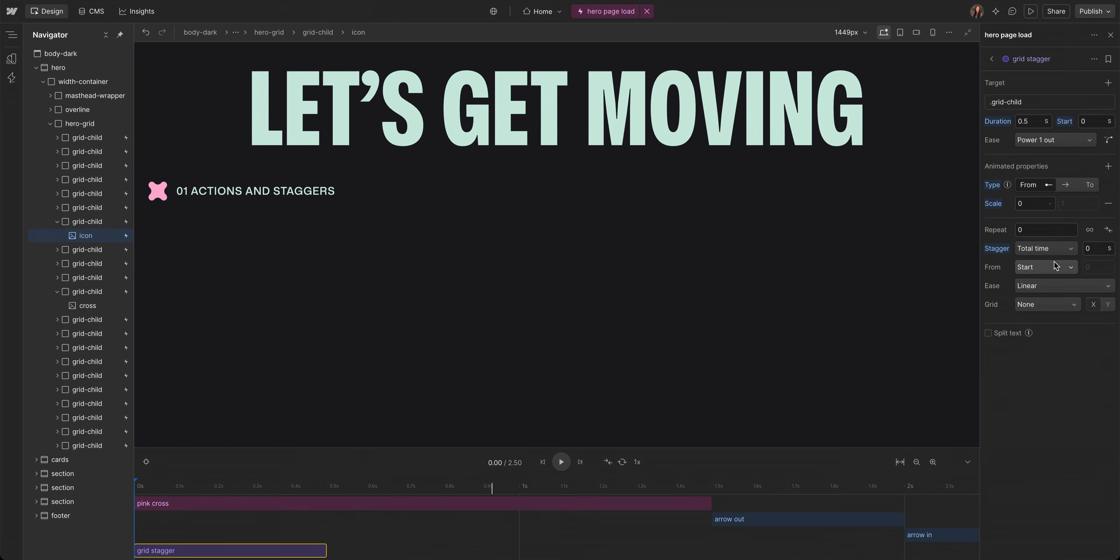
left_click(1092, 248)
key("Return")
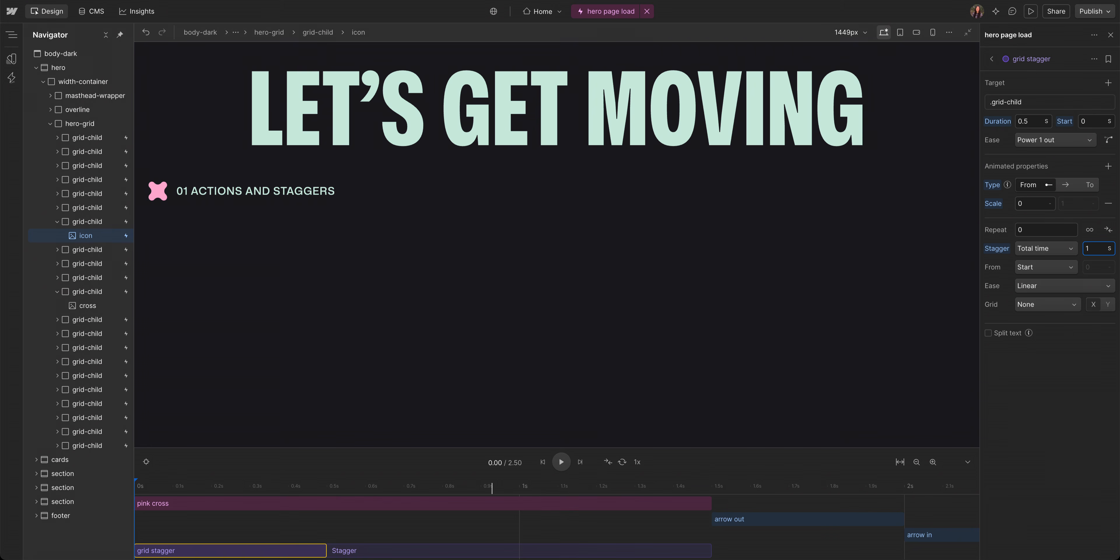
- Set the "grid stagger" action's duration to 1 s and play the animation with the hero grid in view
left_click(1035, 122)
type("1")
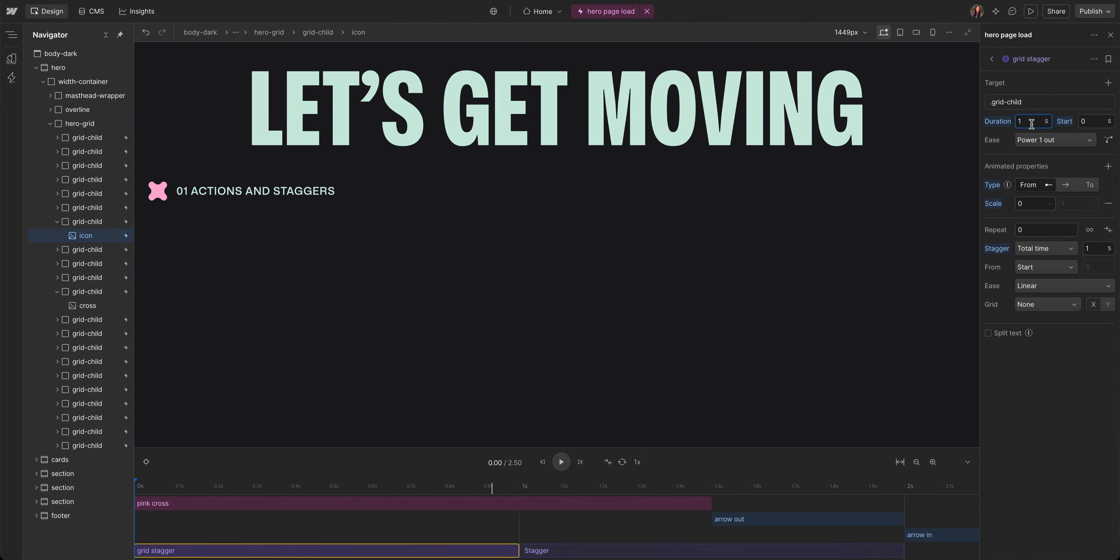
scroll(962, 168, "down", 3)
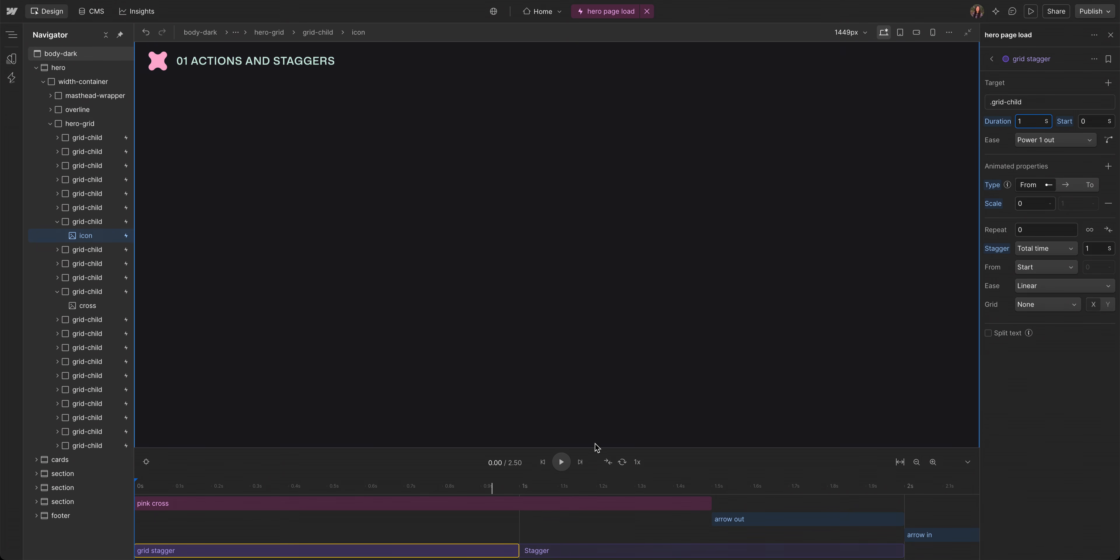
left_click(561, 462)
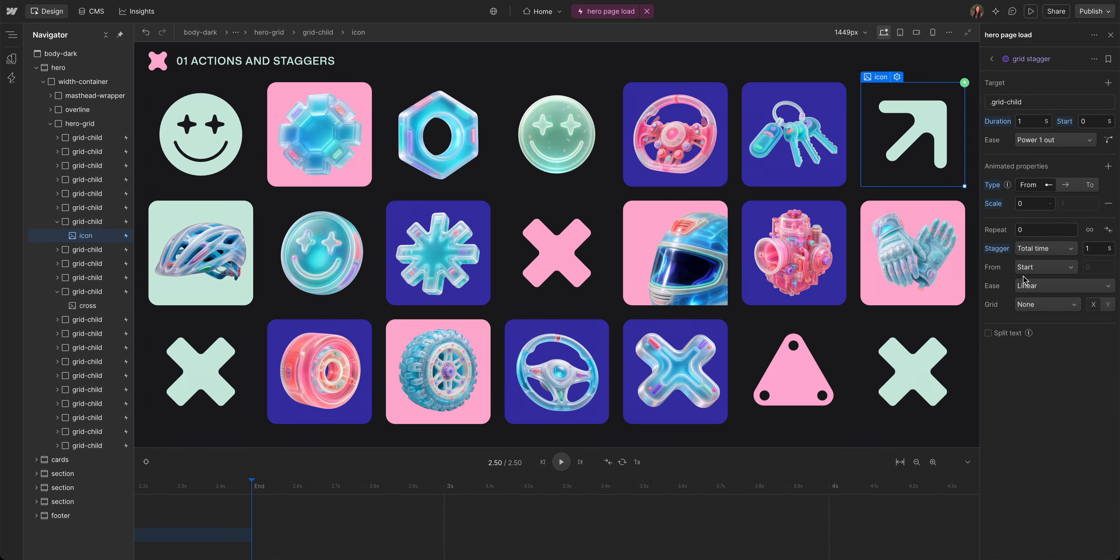
- Switch the stagger of "grid stagger" to an offset time of 0.1 s and play the animation
left_click(1045, 248)
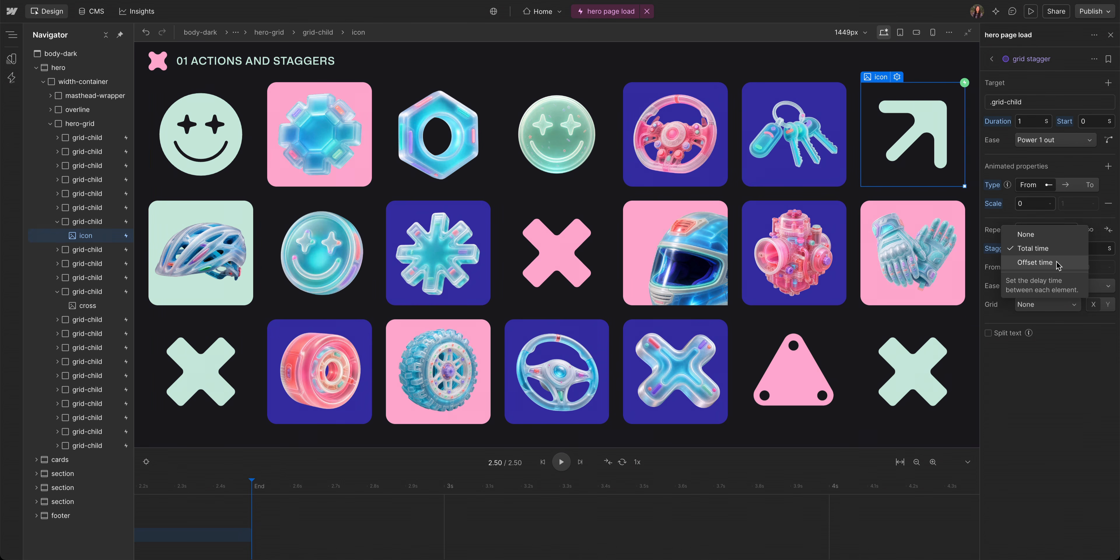
left_click(1058, 262)
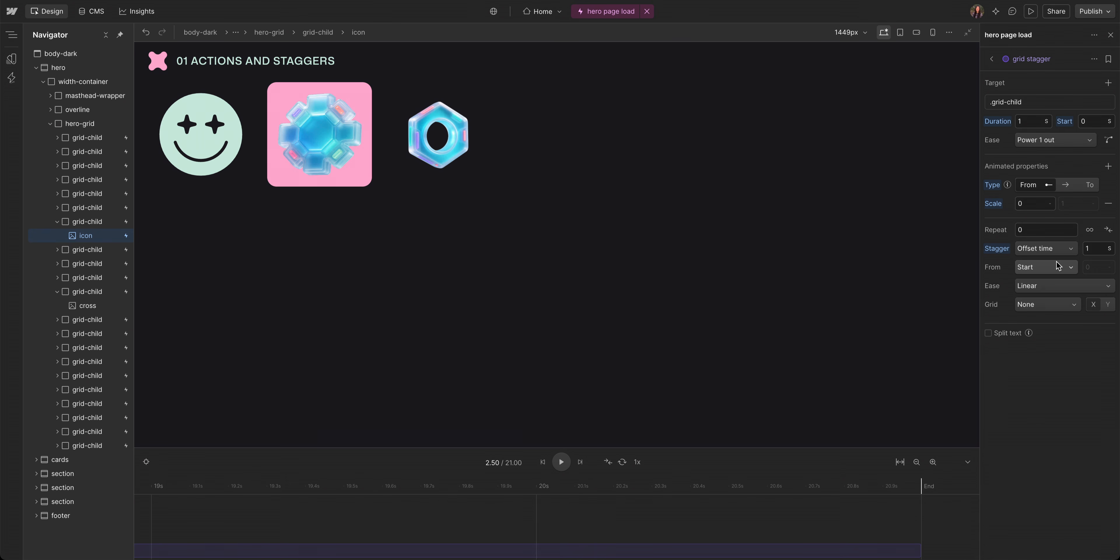
left_click(1093, 248)
type("0.")
key("Return")
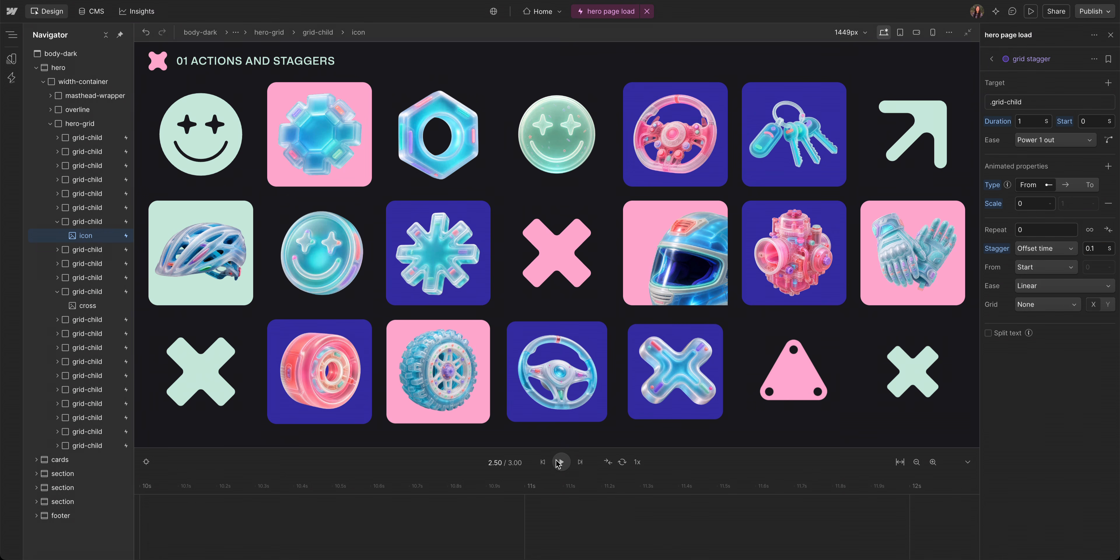
left_click(561, 461)
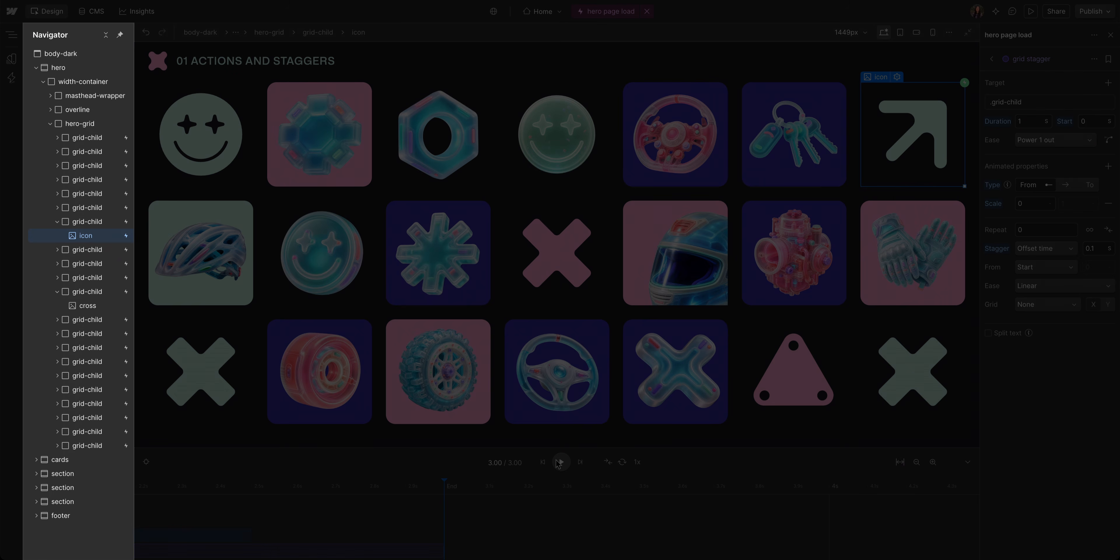
left_click(560, 463)
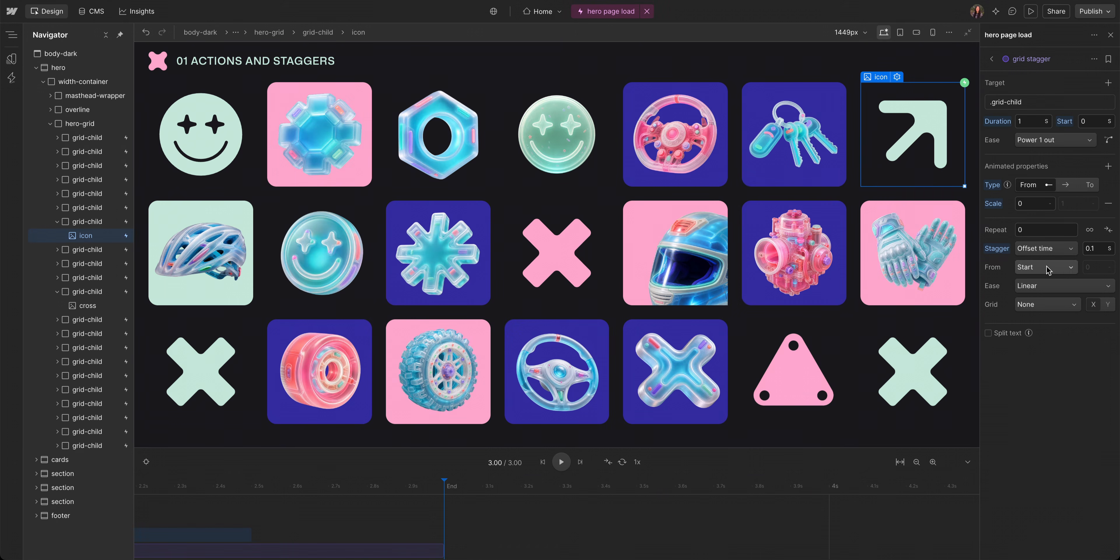
- Start the stagger from the Center element and play the animation
left_click(1045, 267)
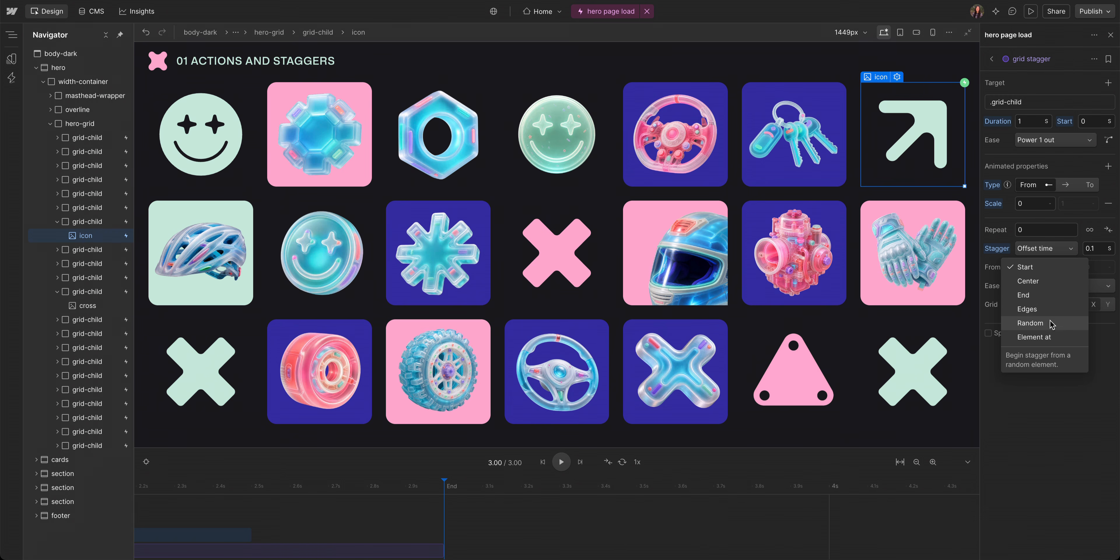
left_click(1050, 281)
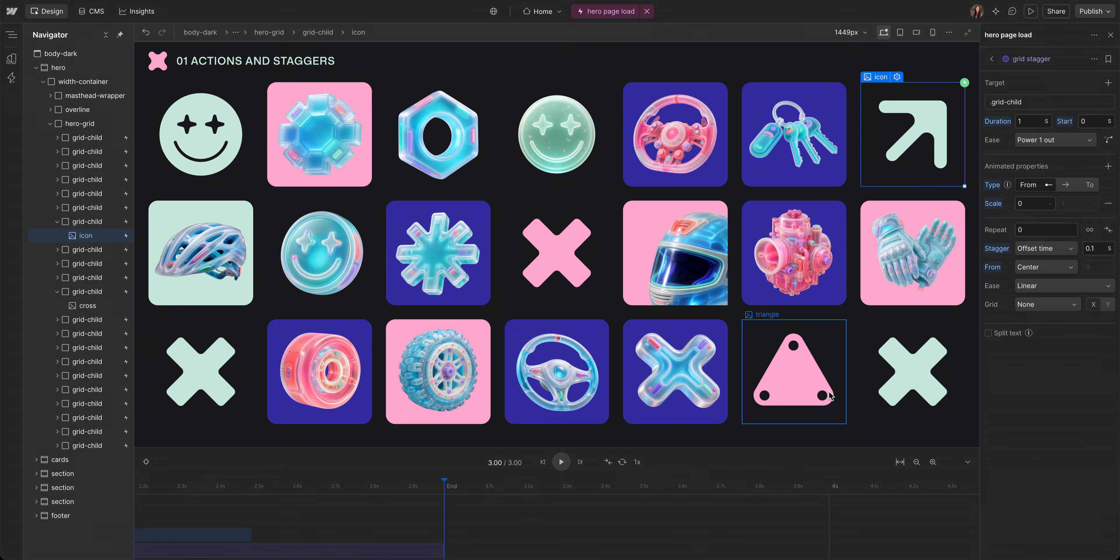
left_click(561, 462)
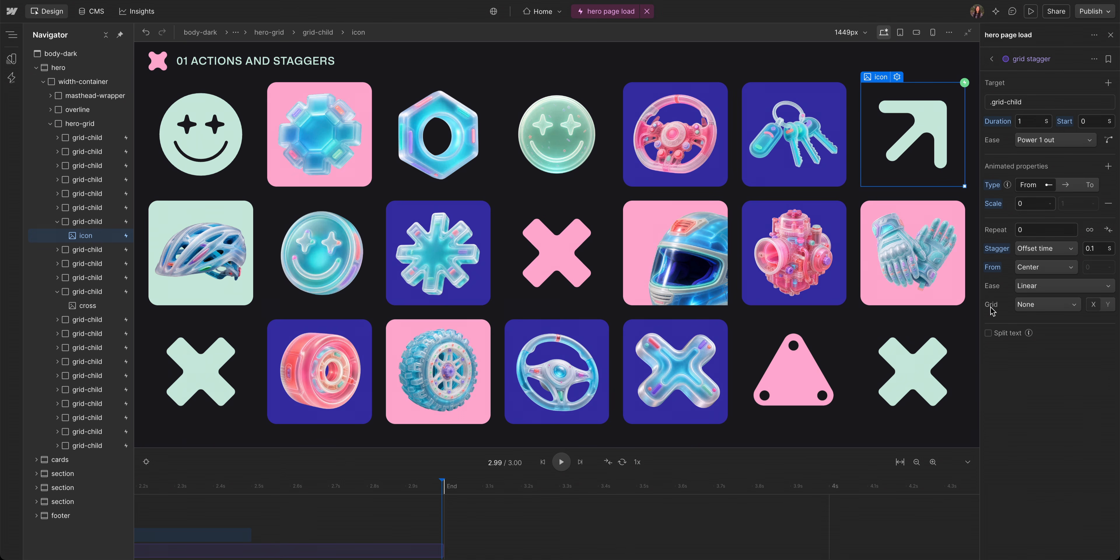
- Set the stagger's grid option to Auto and replay the animation
left_click(1026, 304)
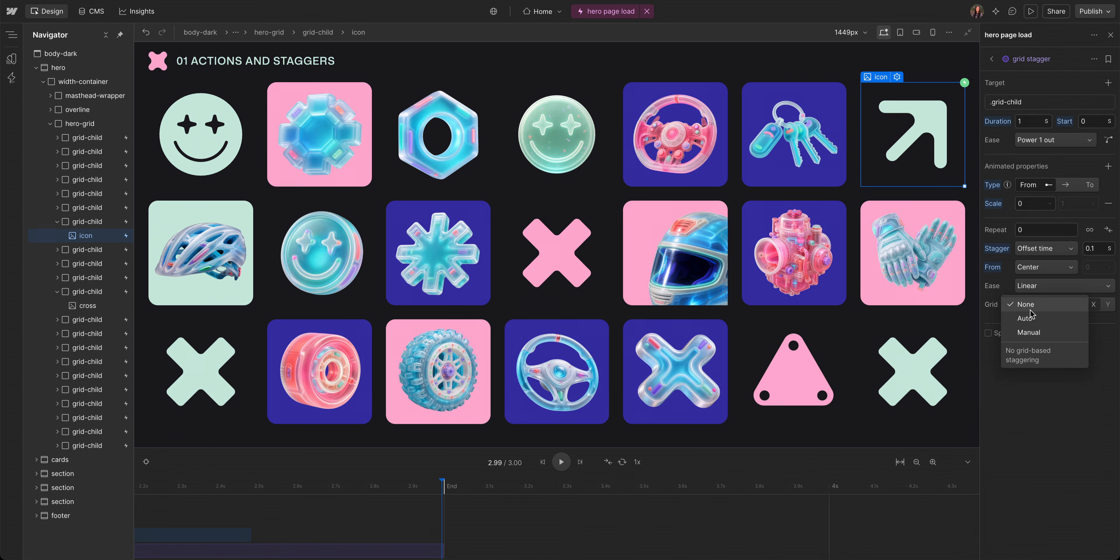
left_click(1025, 319)
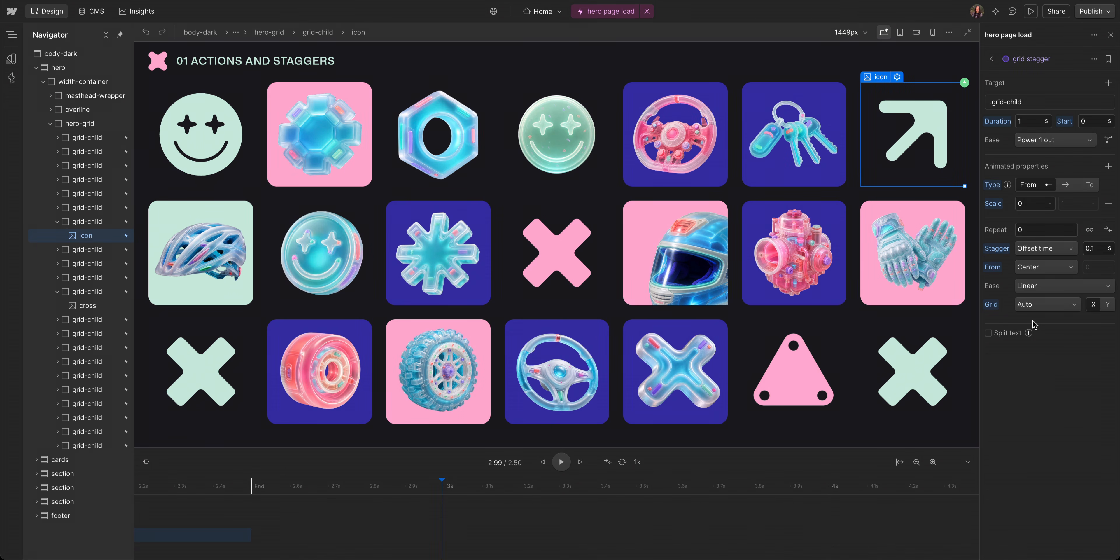
left_click(561, 467)
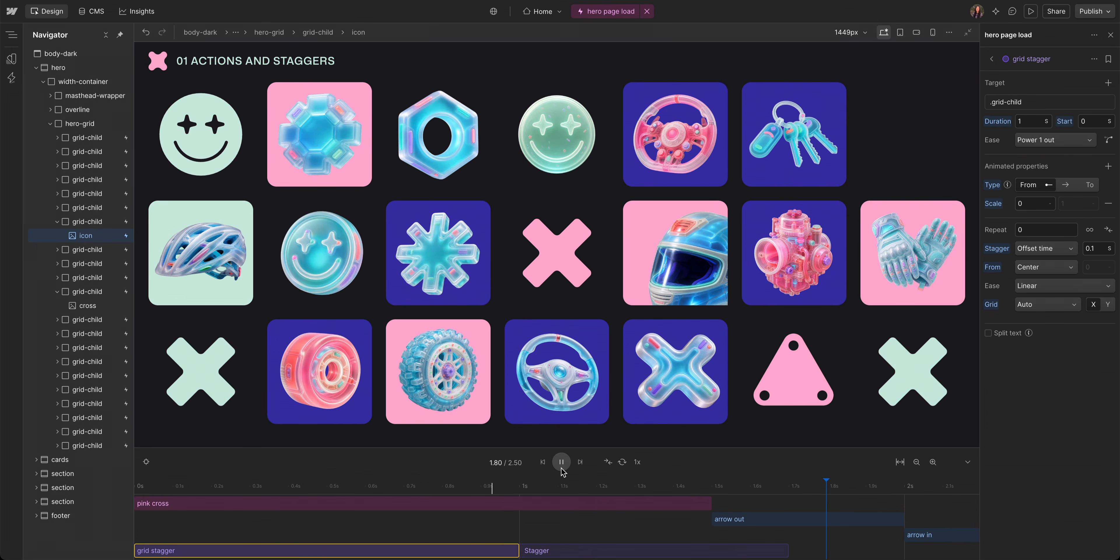
left_click(561, 467)
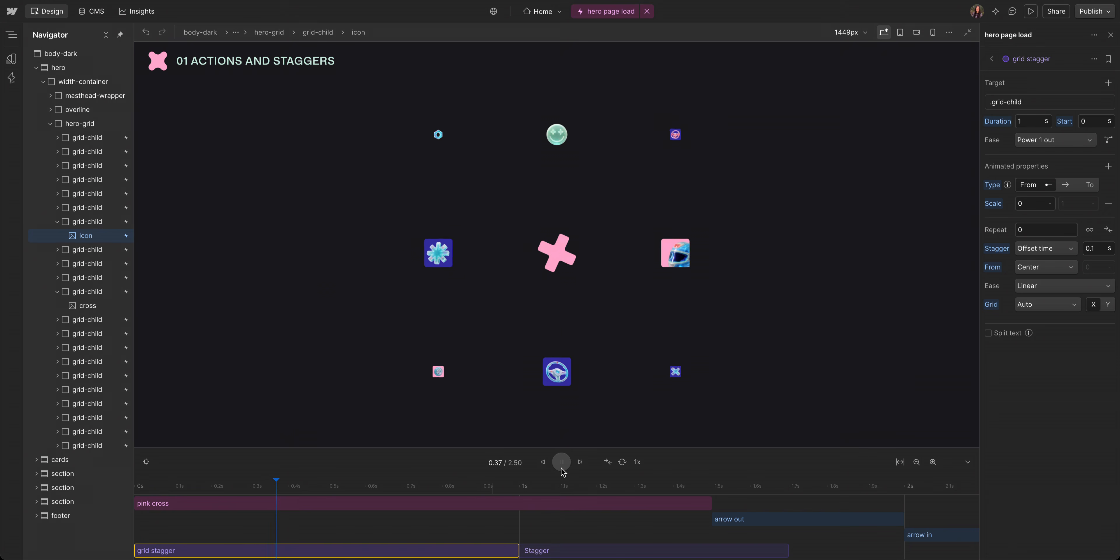